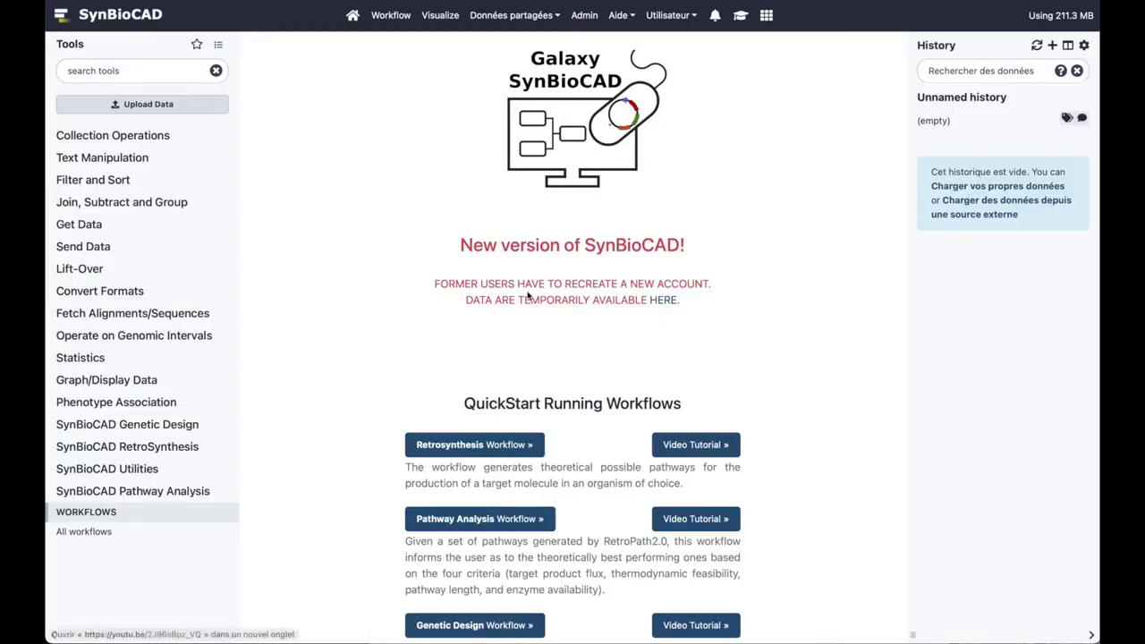
# Step: Open the run form of the published RetroSynthesis workflow
pyautogui.click(512, 16)
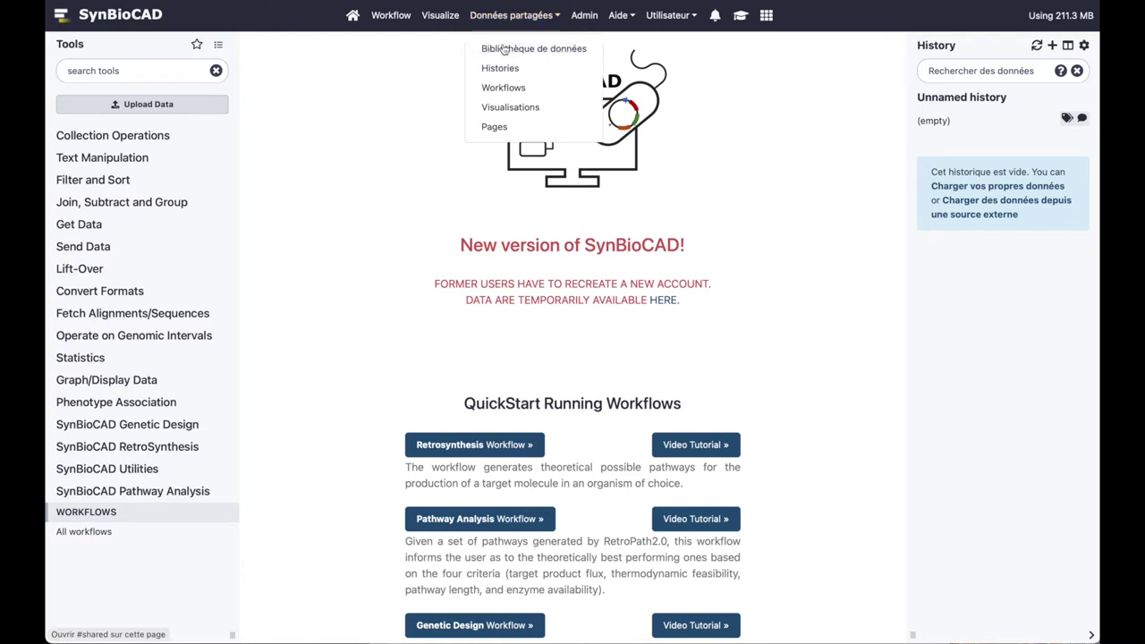
pyautogui.click(505, 88)
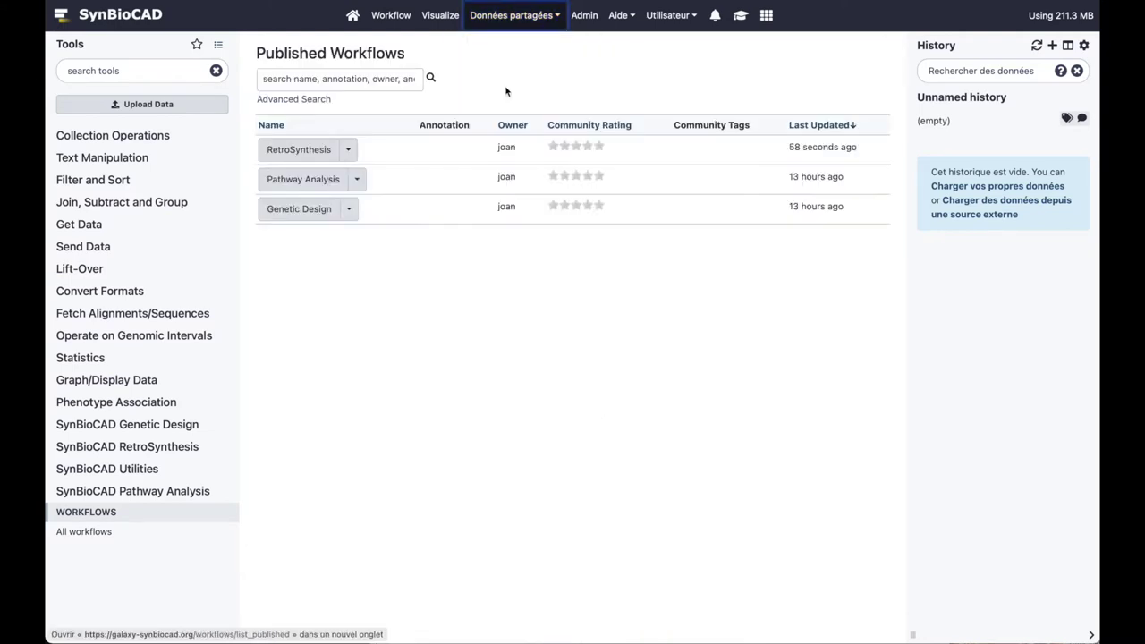
pyautogui.click(349, 150)
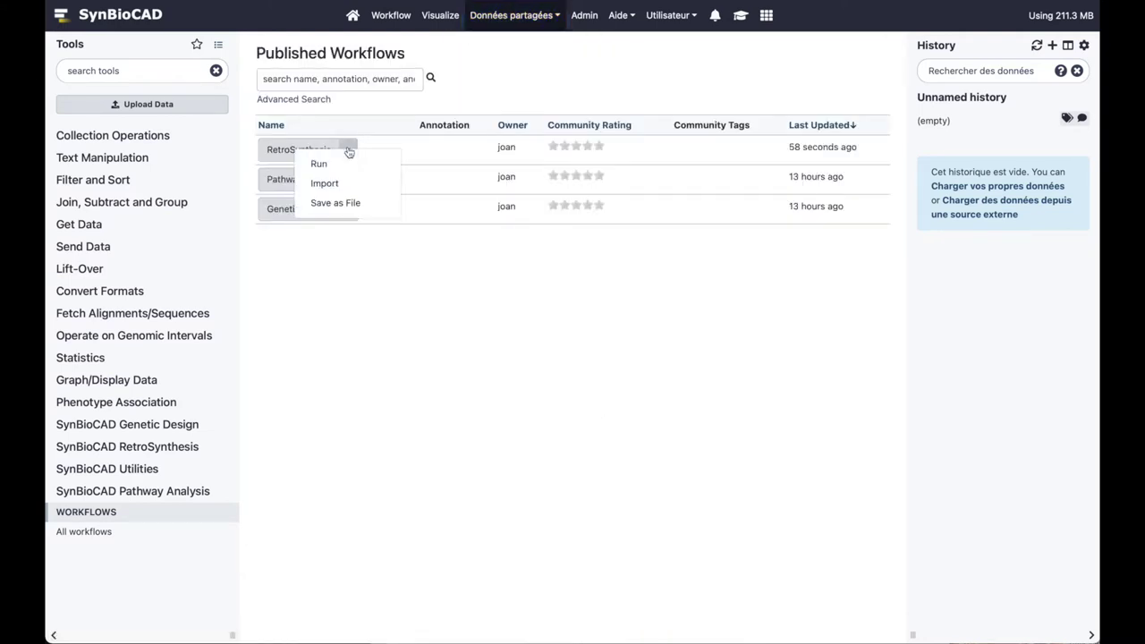
pyautogui.click(349, 164)
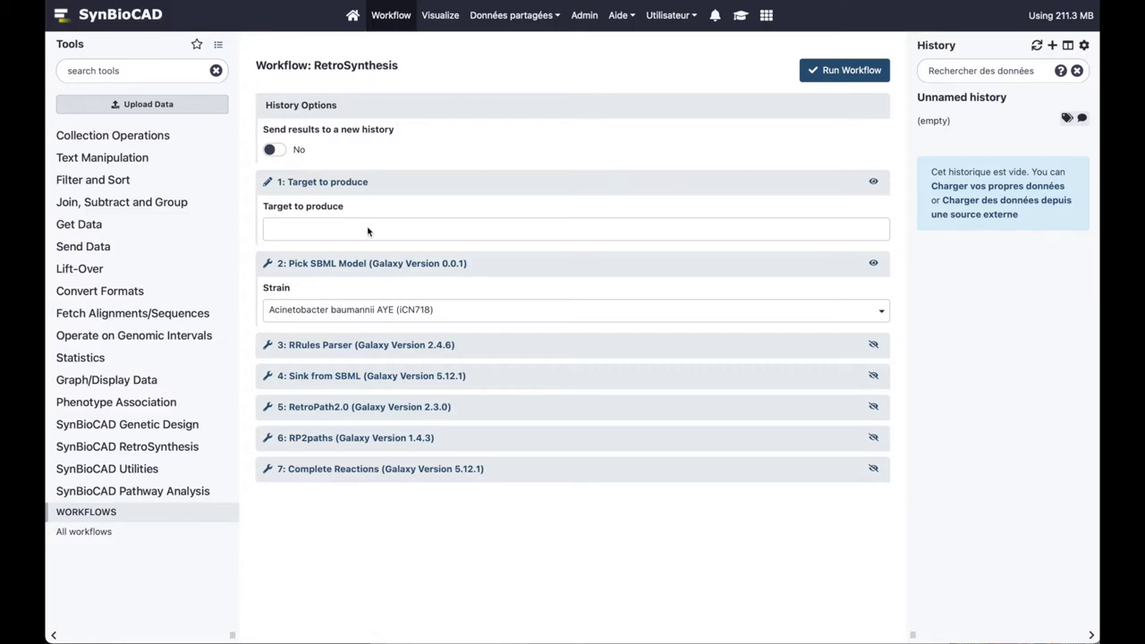
# Step: Copy lycopene's InChI string from PubChem and paste it into Target to produce
pyautogui.scroll(-5, 258, 447)
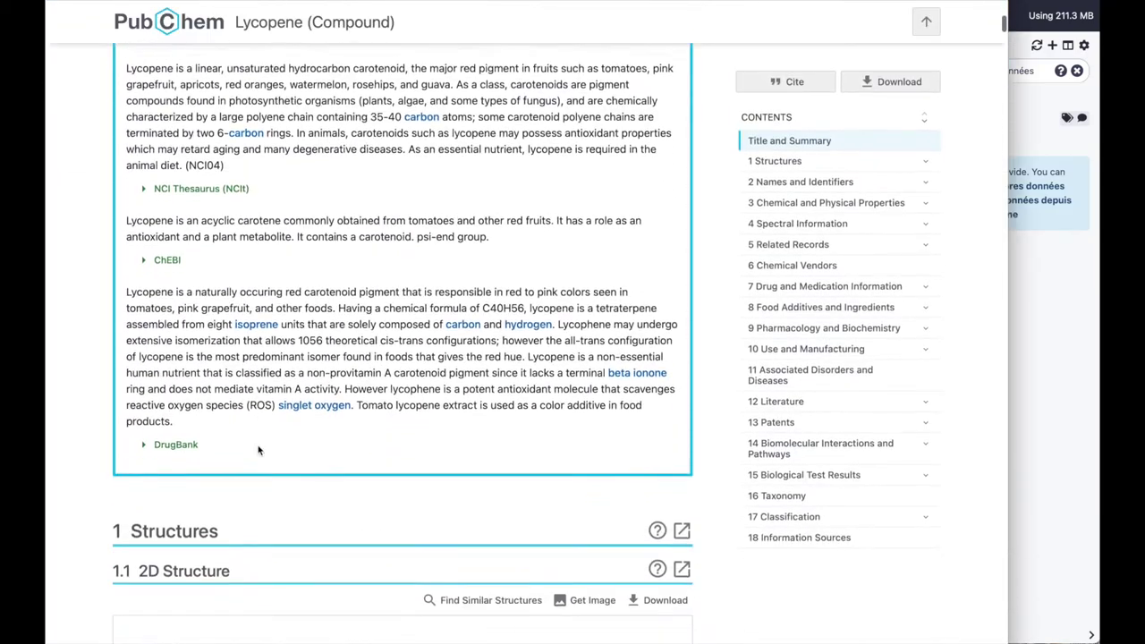
pyautogui.scroll(-9, 257, 450)
pyautogui.moveTo(117, 408); pyautogui.dragTo(374, 439)
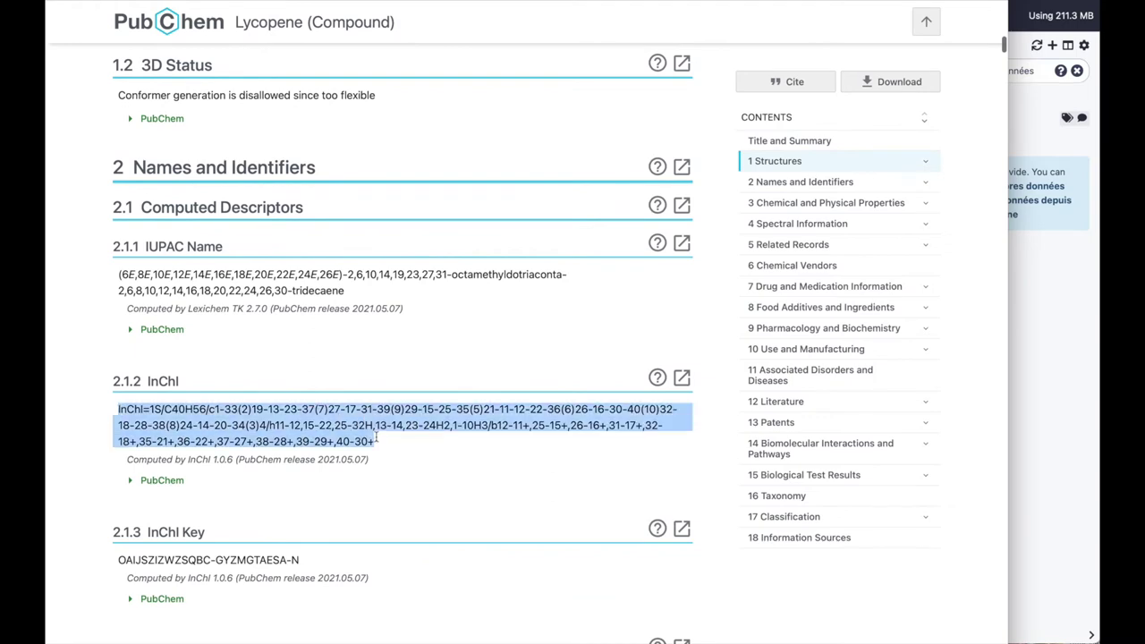
pyautogui.hotkey('ctrl', 'c')
pyautogui.hotkey('ctrl', 'w')
pyautogui.click(324, 230)
pyautogui.hotkey('ctrl', 'v')
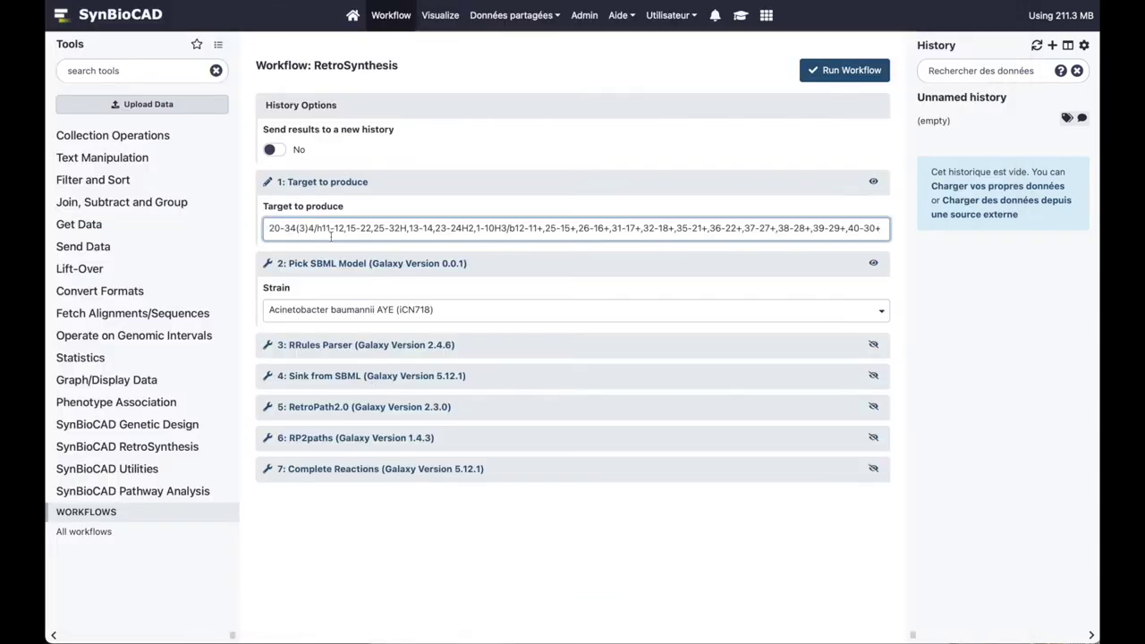
# Step: Choose strain E. coli K-12 MG1655 (iML1515) and review the RRules Parser and Sink from SBML settings
pyautogui.click(364, 311)
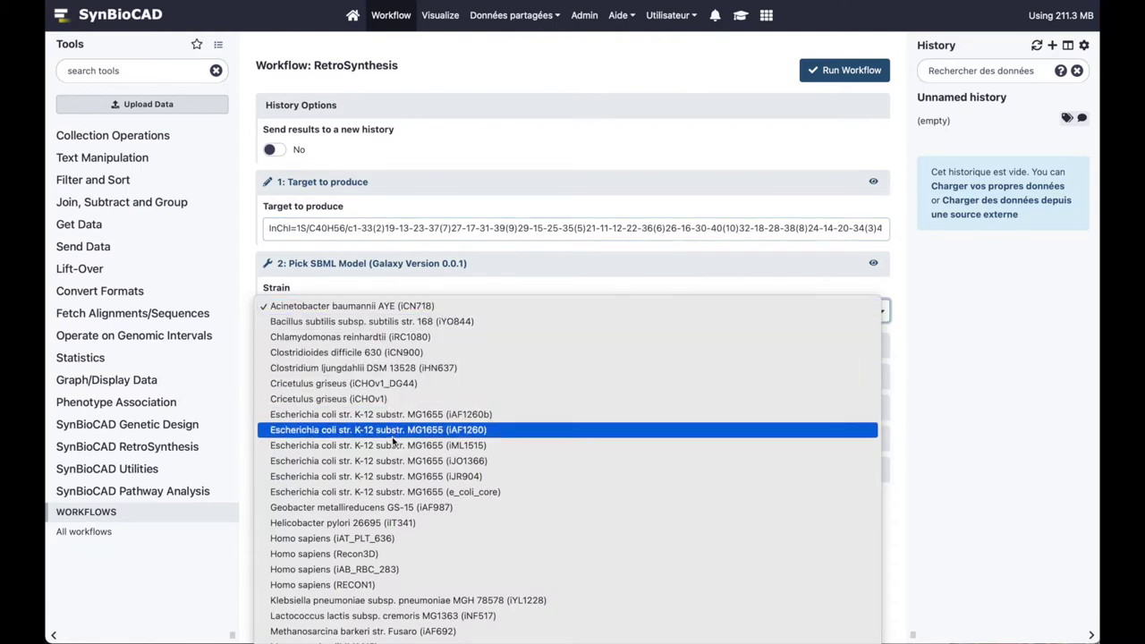
pyautogui.click(392, 445)
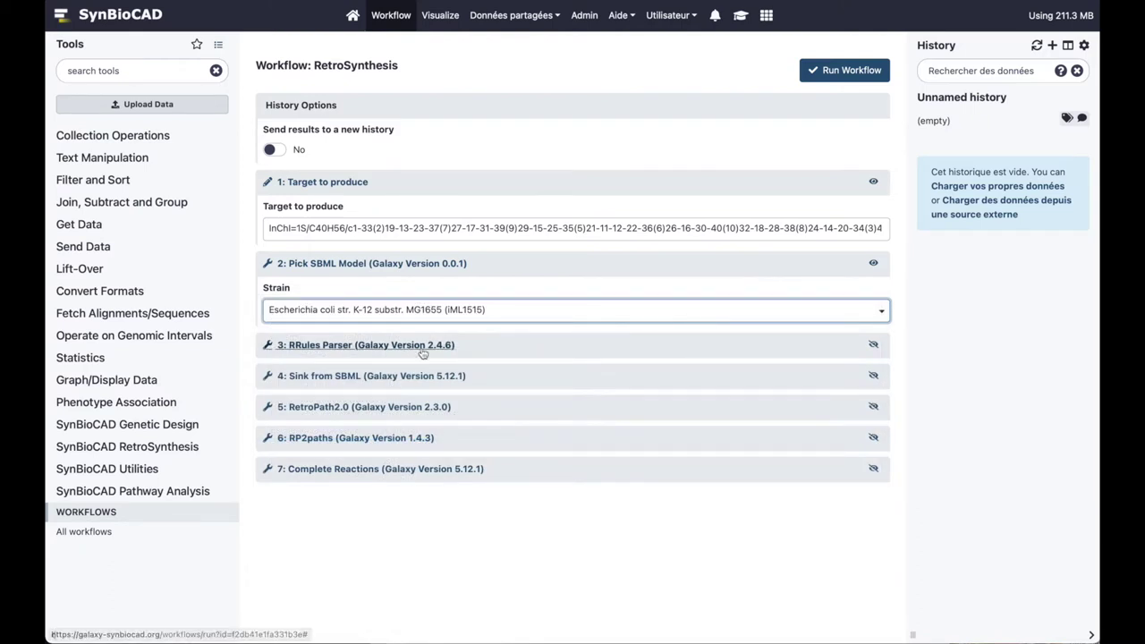
pyautogui.click(428, 349)
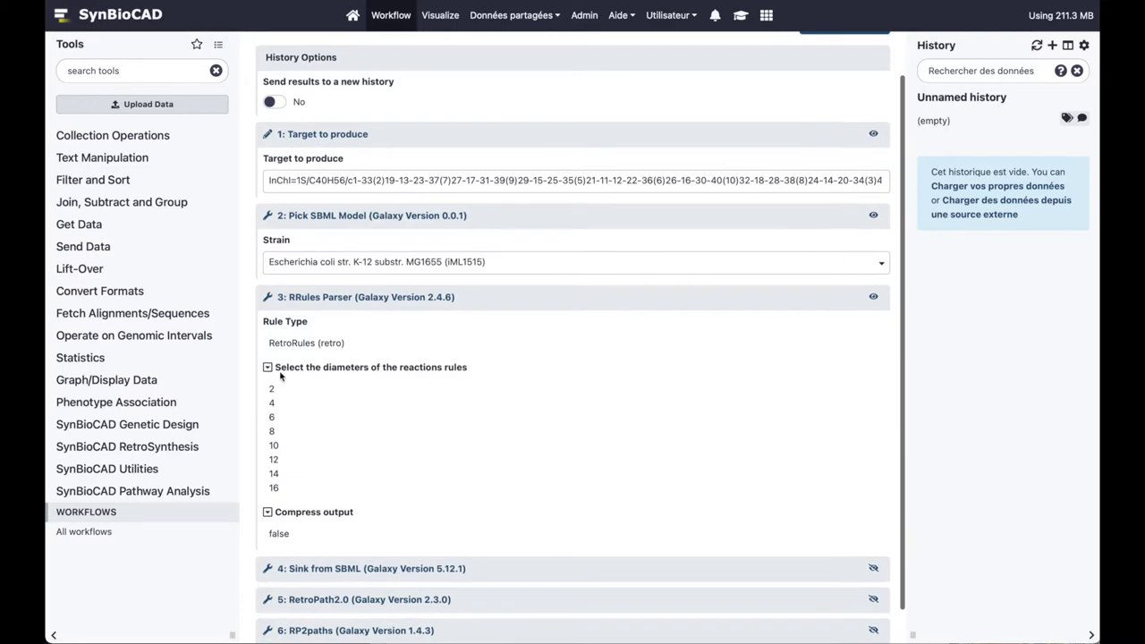
pyautogui.click(322, 345)
pyautogui.click(323, 379)
# Step: Review the RetroPath2.0, RP2paths and Complete Reactions settings, then launch the RetroSynthesis workflow
pyautogui.click(291, 523)
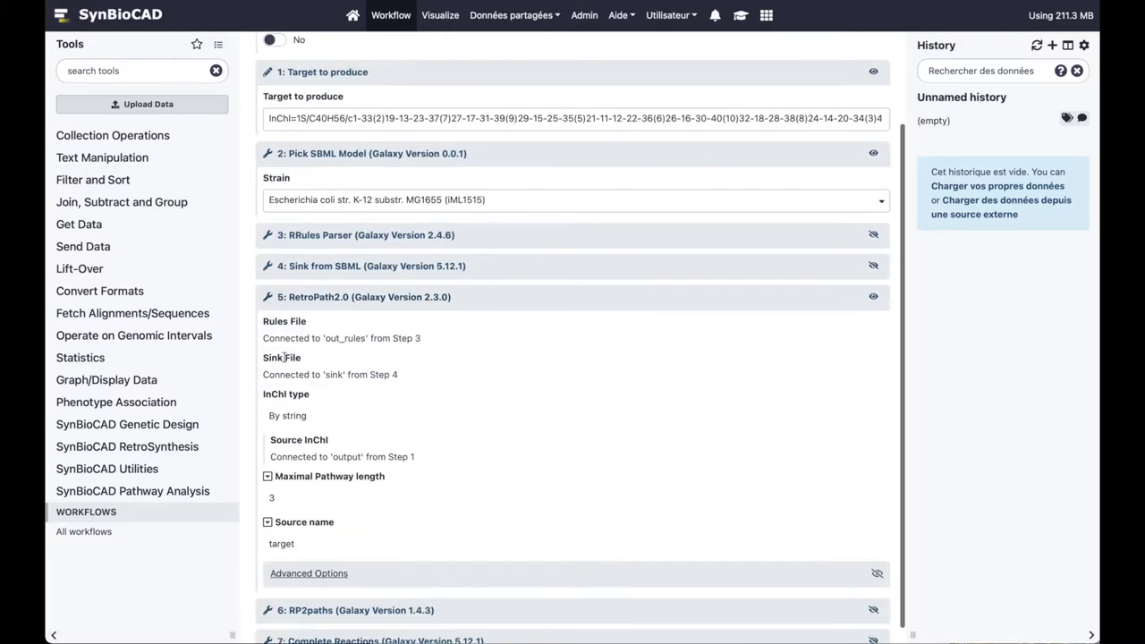
pyautogui.click(309, 556)
pyautogui.scroll(-5, 308, 447)
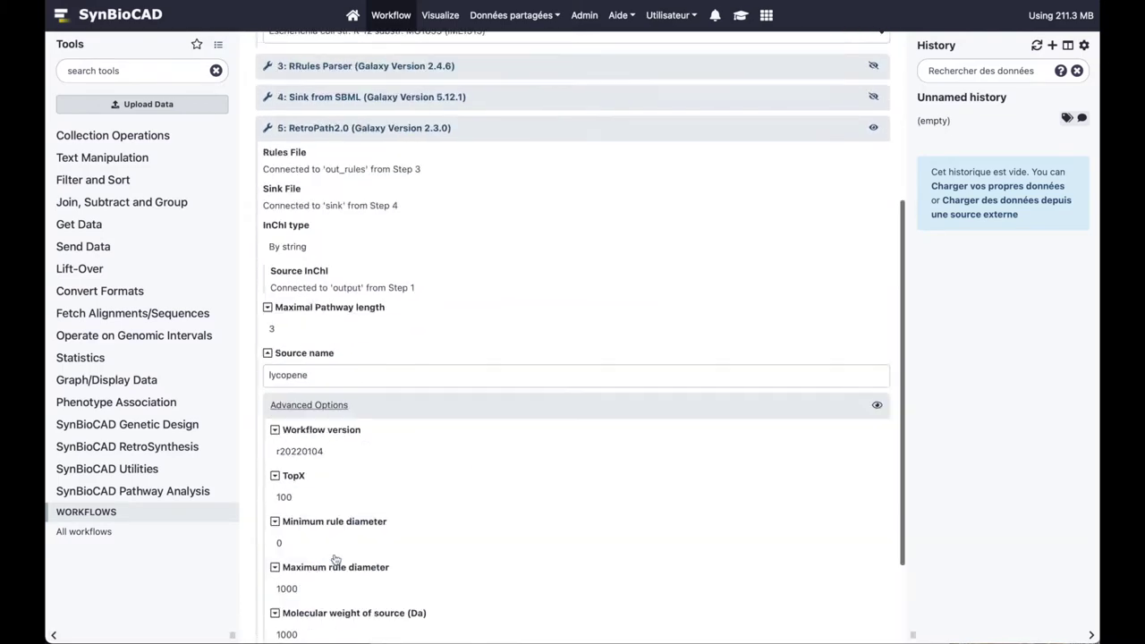
pyautogui.click(312, 438)
pyautogui.click(311, 438)
pyautogui.click(311, 439)
pyautogui.click(311, 468)
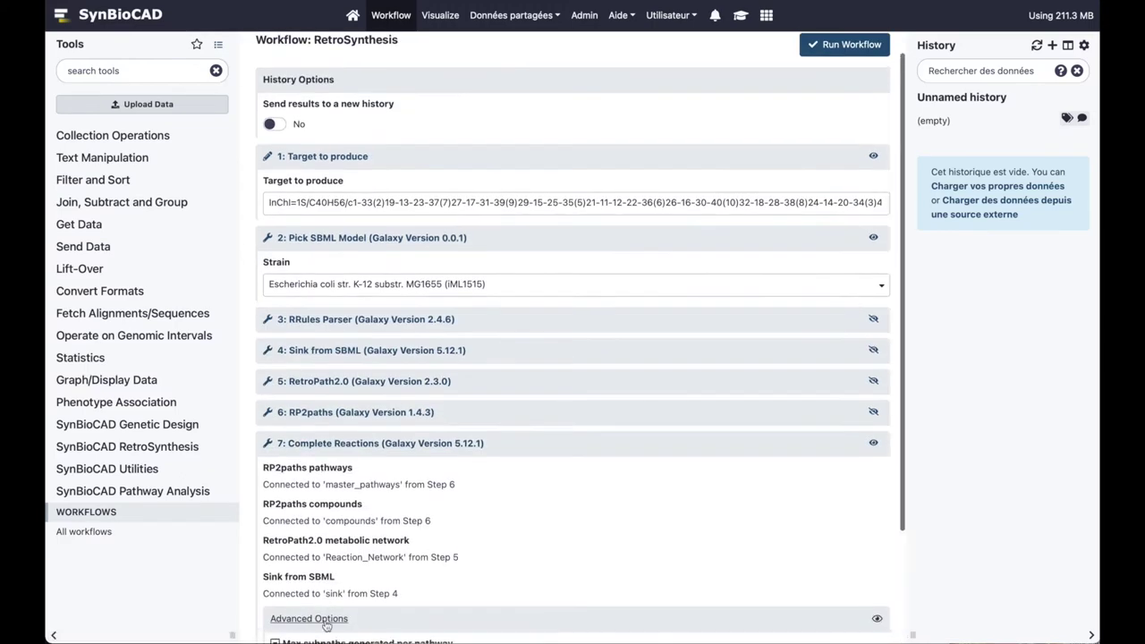
pyautogui.scroll(-3, 310, 483)
pyautogui.click(310, 483)
pyautogui.click(311, 235)
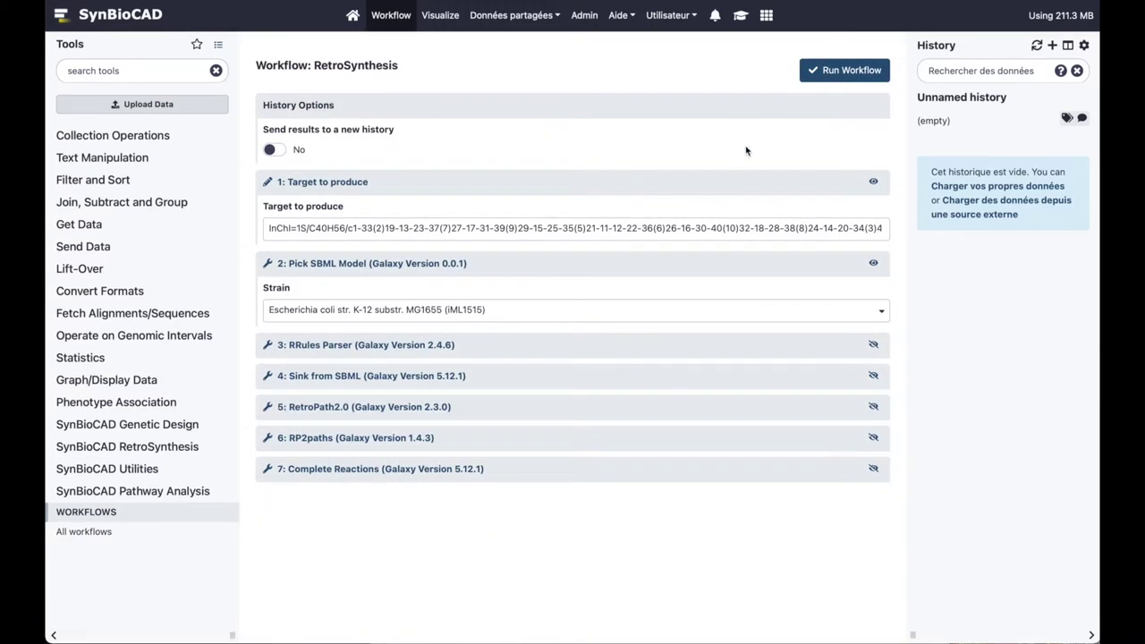
pyautogui.click(839, 72)
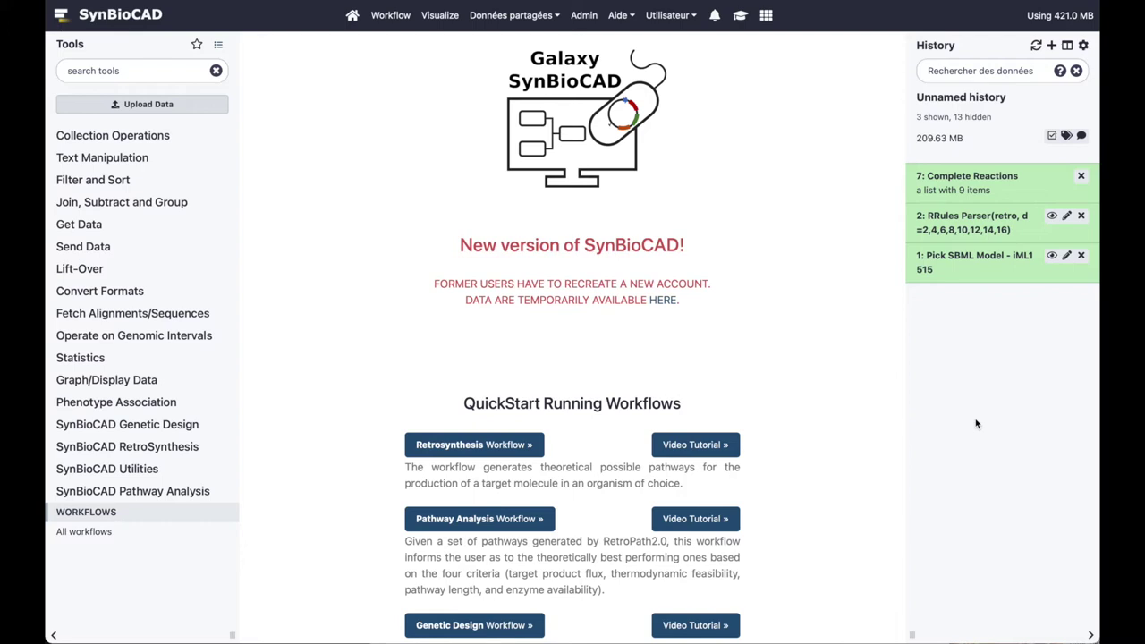
# Step: Display pathway rp_001_0001's SBML XML from the Complete Reactions collection and scroll through it
pyautogui.click(957, 177)
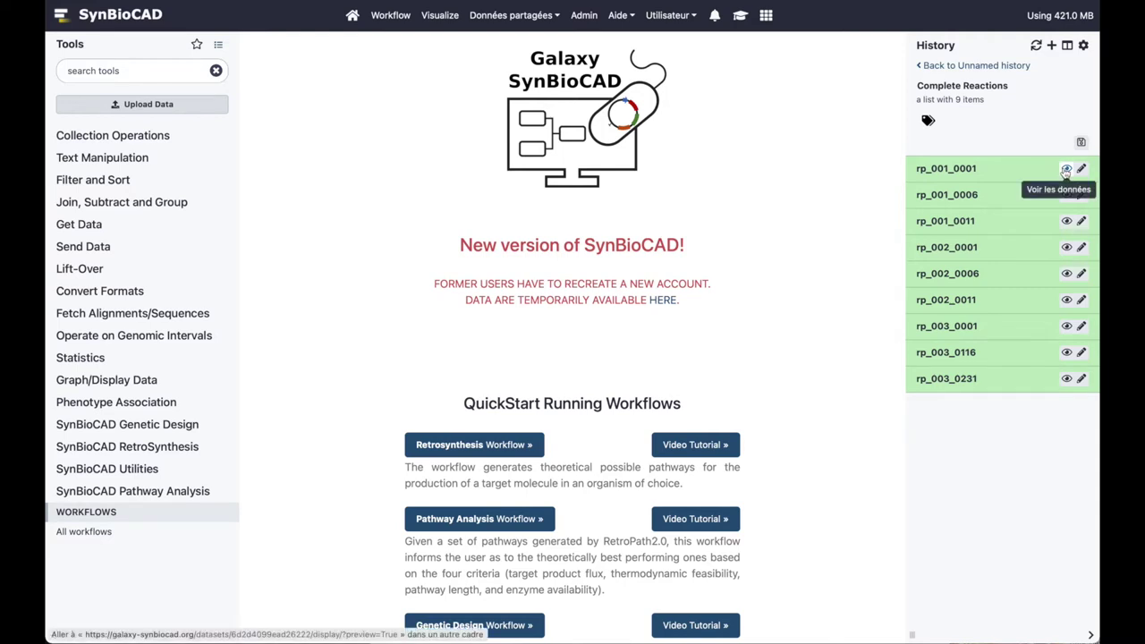
pyautogui.click(957, 169)
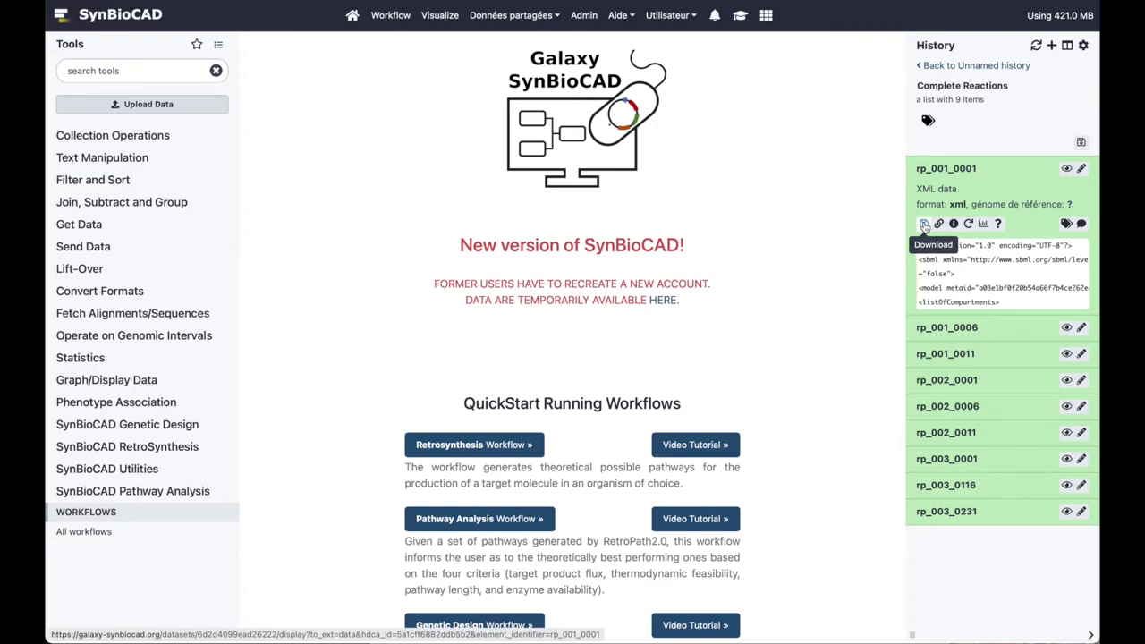
pyautogui.click(1064, 170)
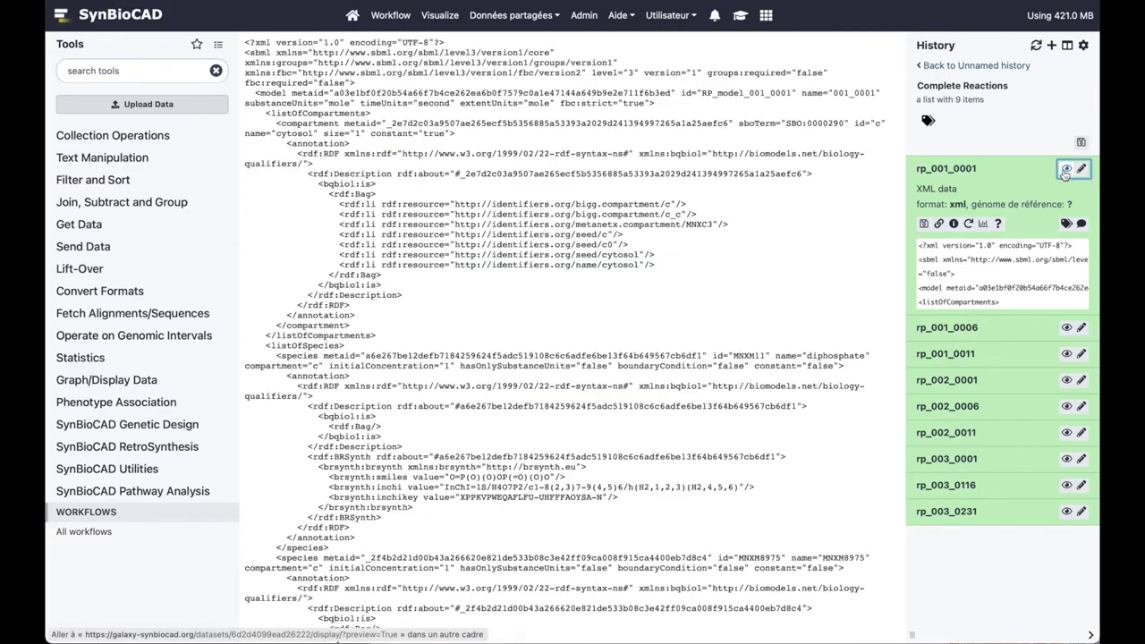
pyautogui.scroll(-5, 498, 355)
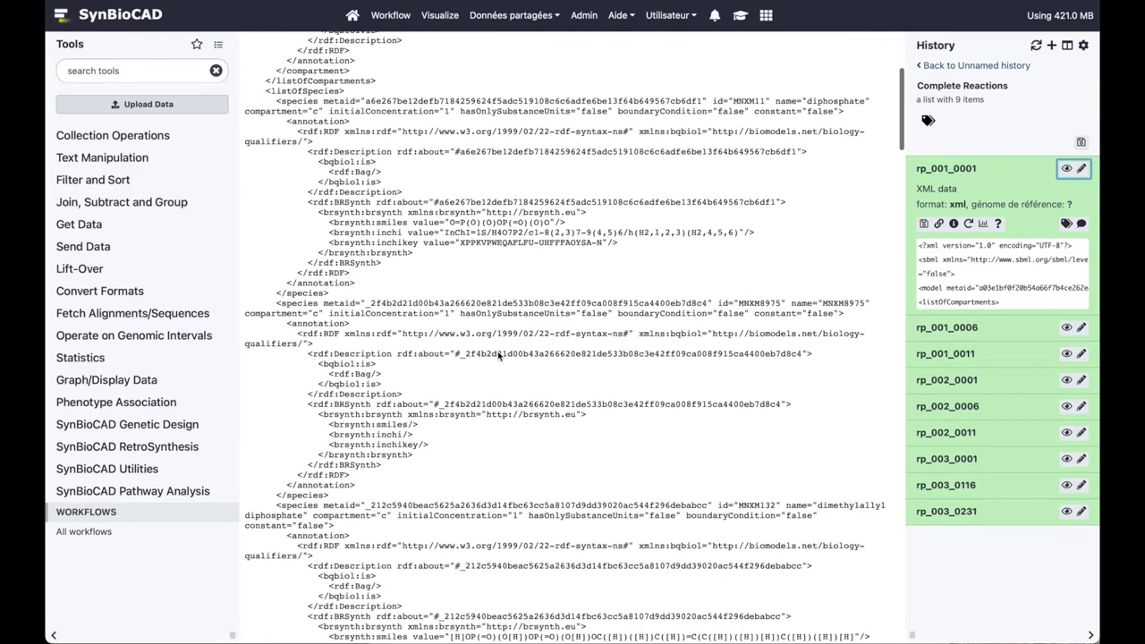
pyautogui.scroll(-10, 498, 355)
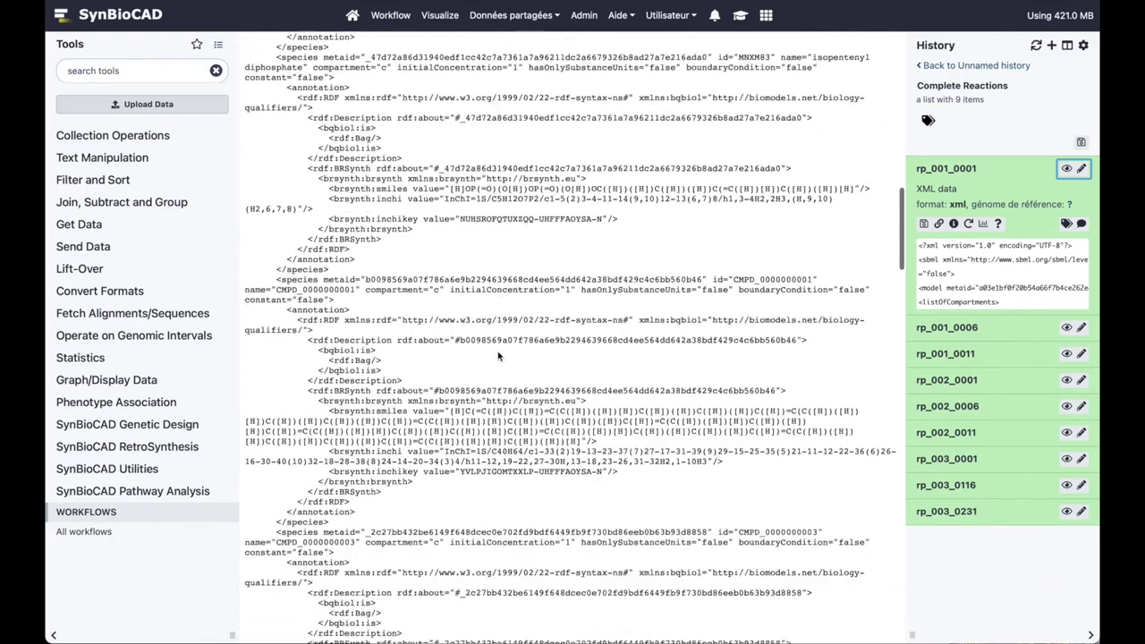
pyautogui.scroll(-2, 498, 355)
pyautogui.scroll(10, 782, 628)
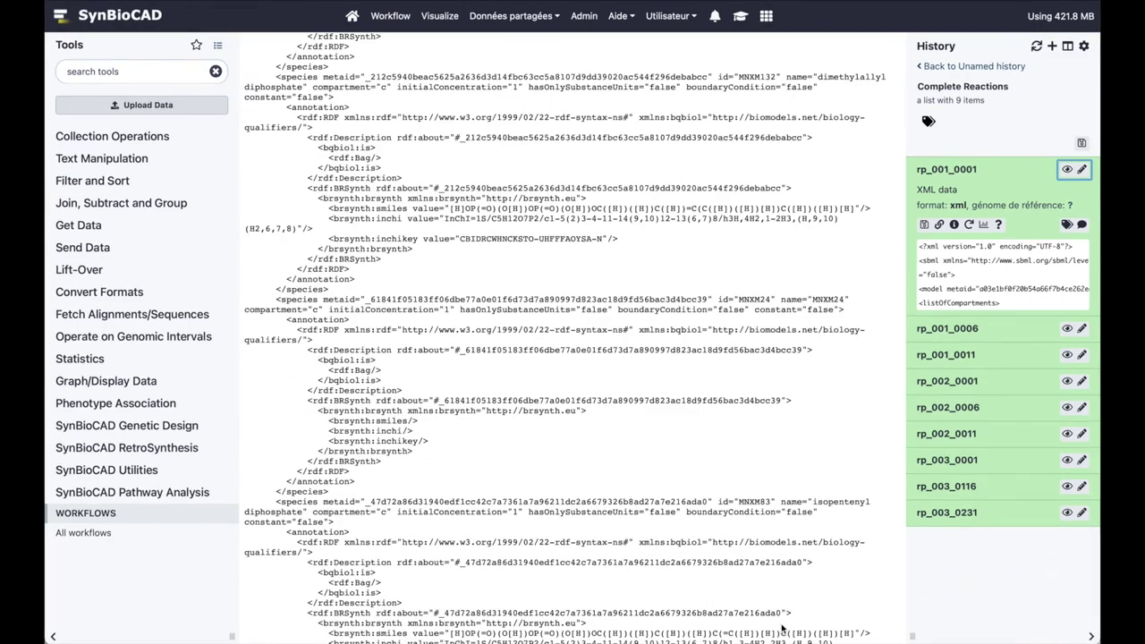
pyautogui.click(158, 471)
# Step: In Visualize pathways, set Source SBML to the collection 7: Complete Reactions
pyautogui.scroll(-1, 158, 474)
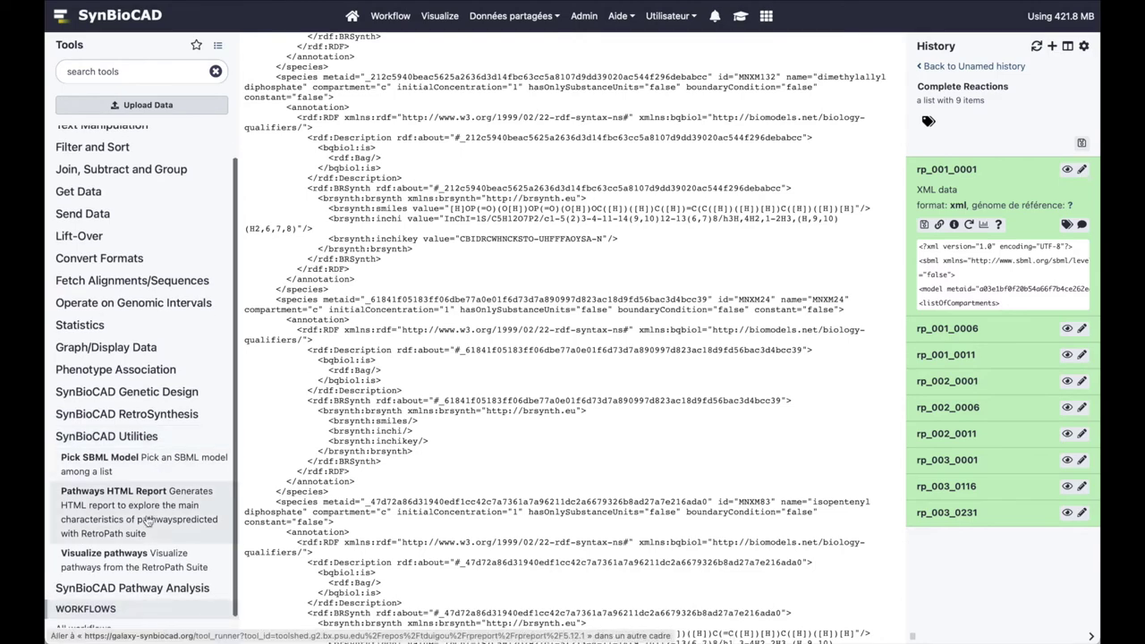
pyautogui.click(148, 560)
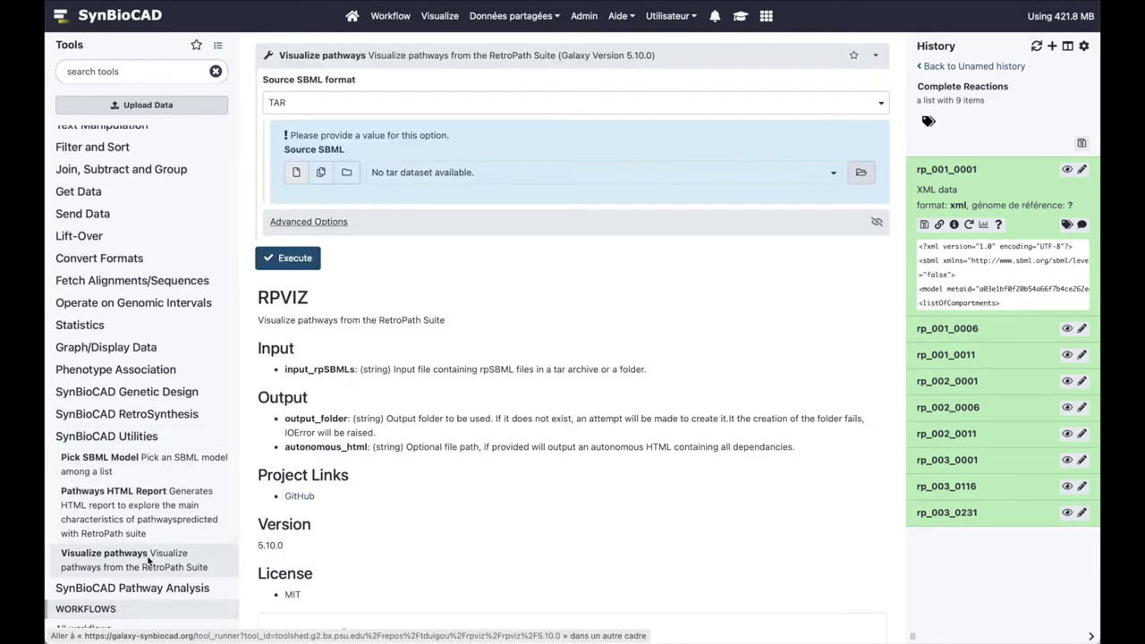
pyautogui.click(378, 105)
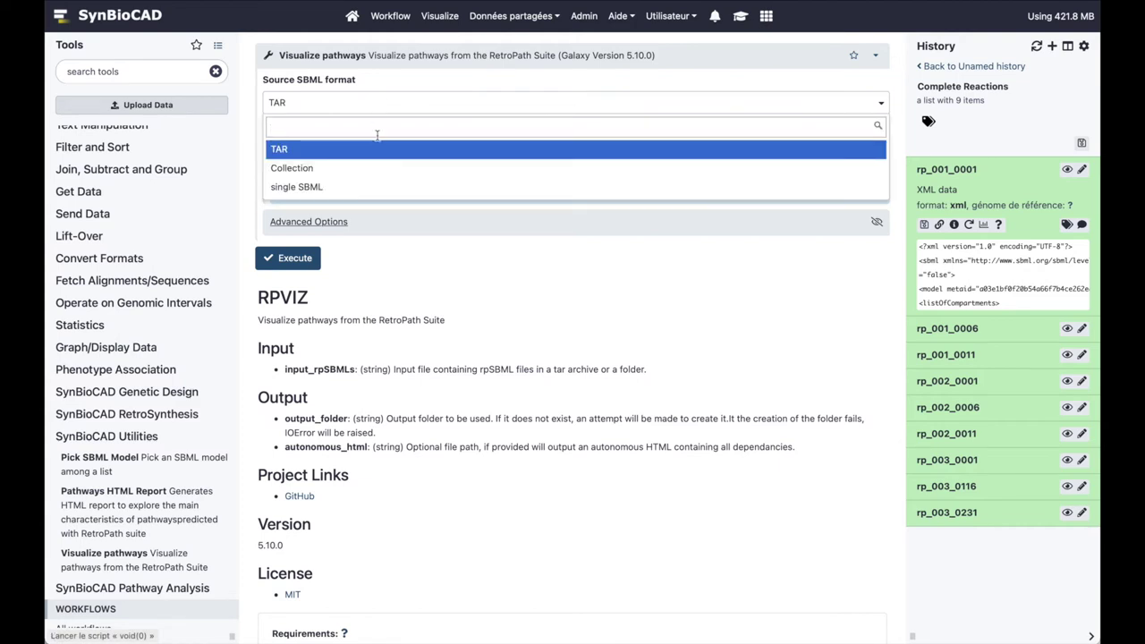
pyautogui.click(376, 169)
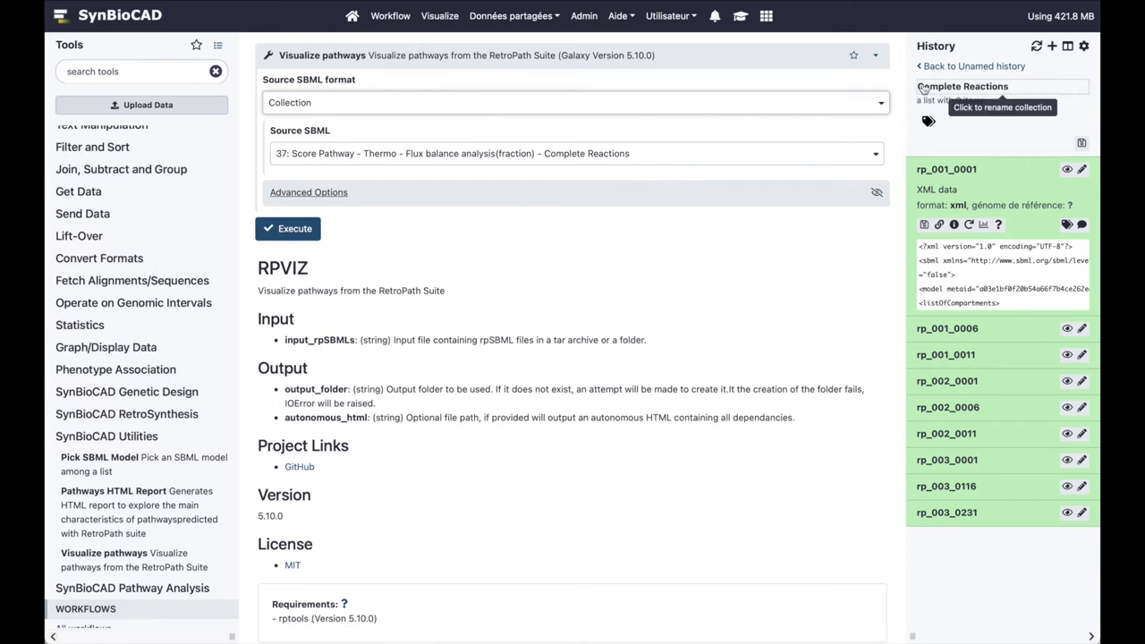
pyautogui.click(763, 153)
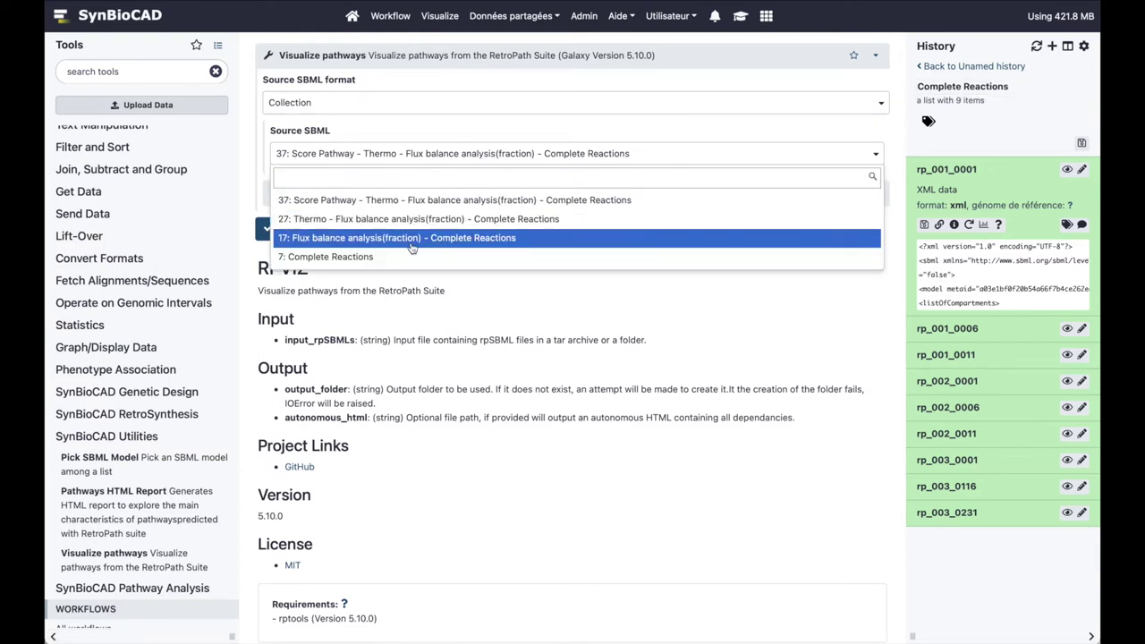
pyautogui.click(322, 257)
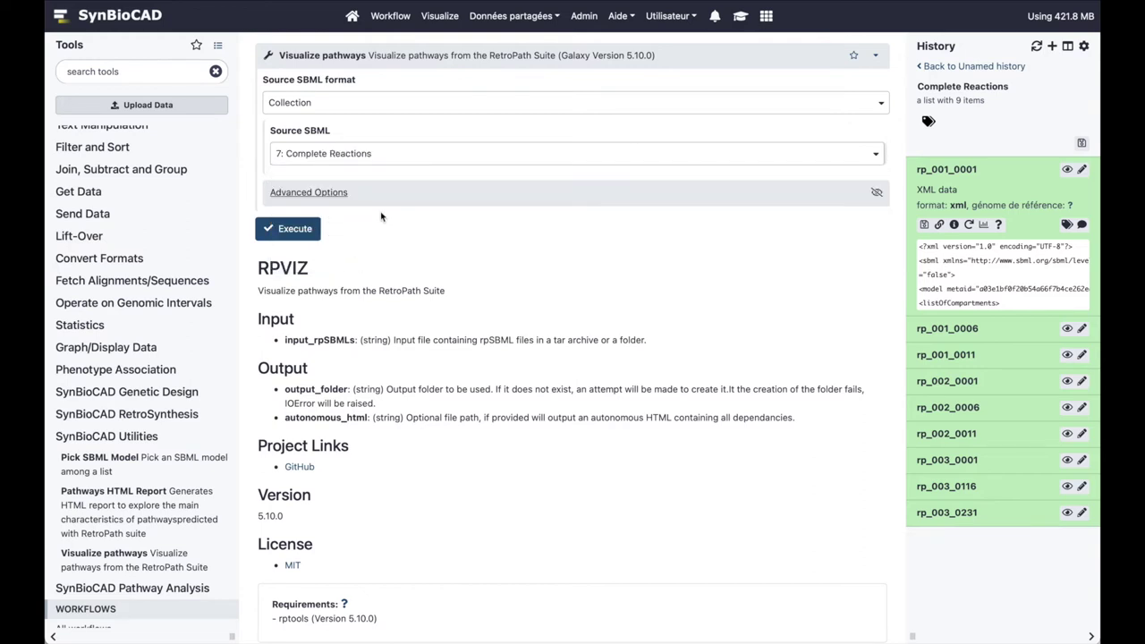
# Step: Execute the visualization and view the finished Rpviz result from the full history list
pyautogui.click(334, 198)
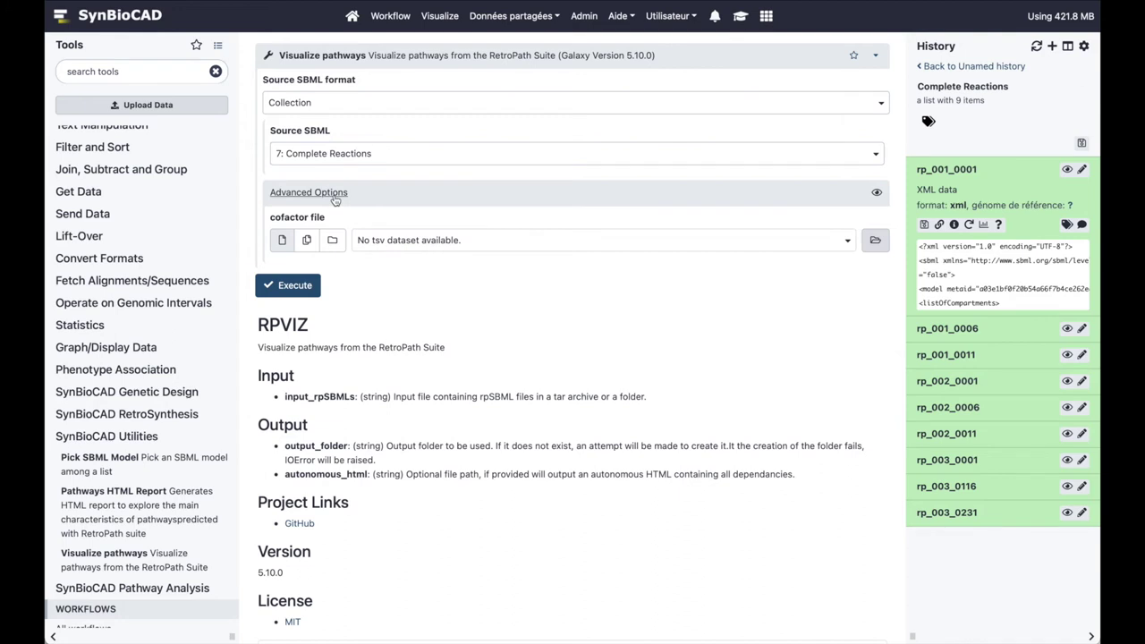
pyautogui.click(335, 196)
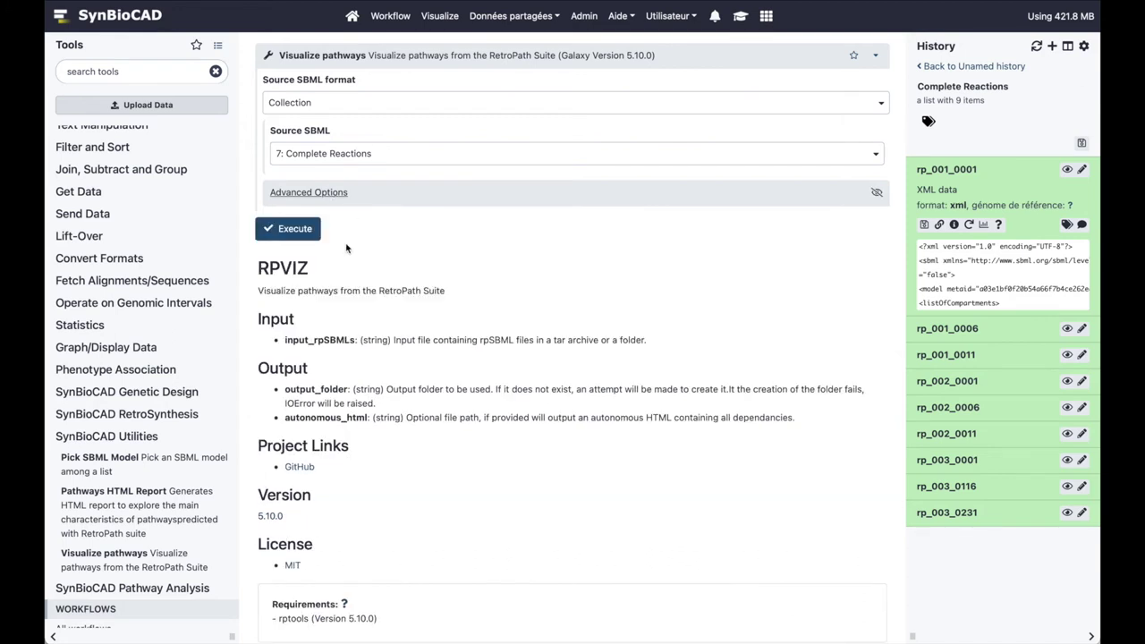
pyautogui.click(309, 230)
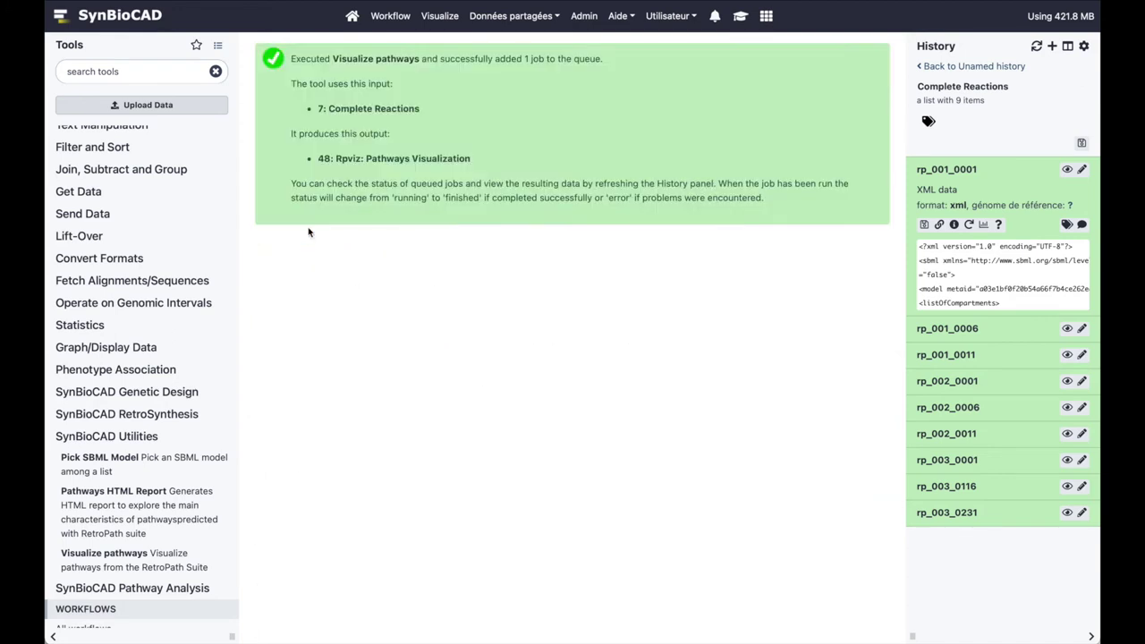
pyautogui.click(970, 66)
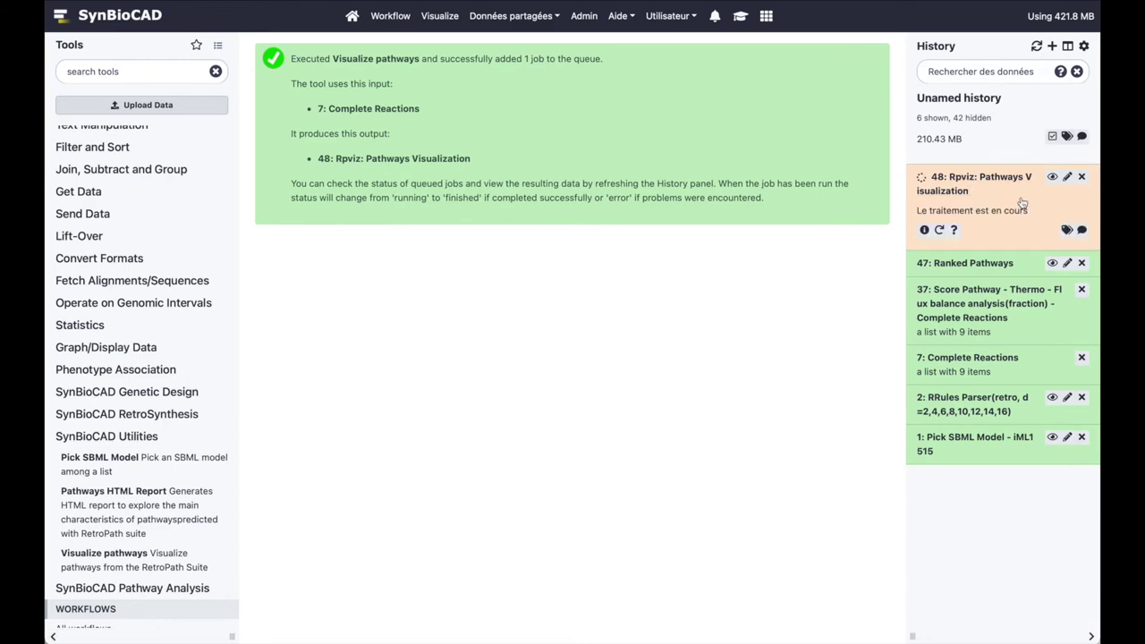
pyautogui.click(1022, 204)
pyautogui.click(1052, 176)
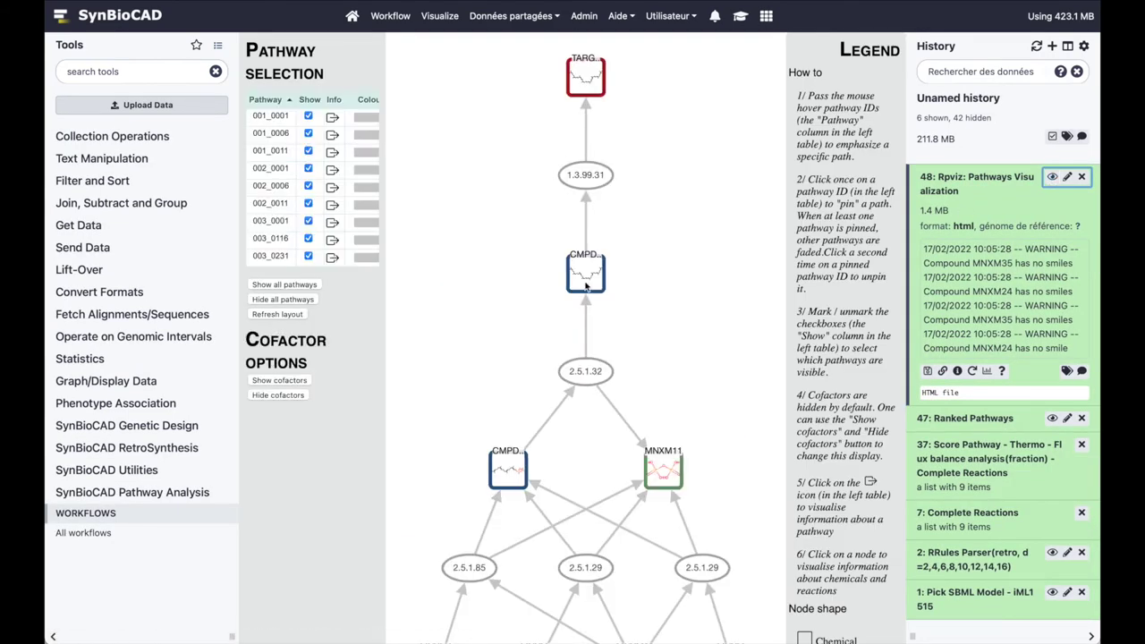
# Step: Collapse the Tools and History panels and zoom and pan the Rpviz lycopene network to fit
pyautogui.click(53, 636)
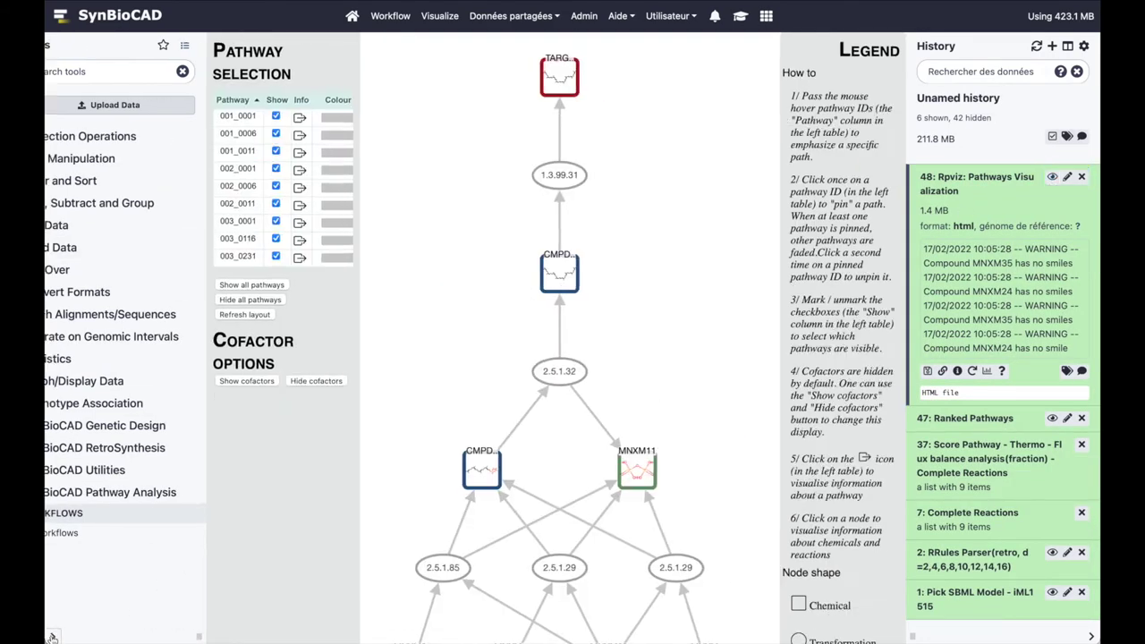
pyautogui.click(1091, 637)
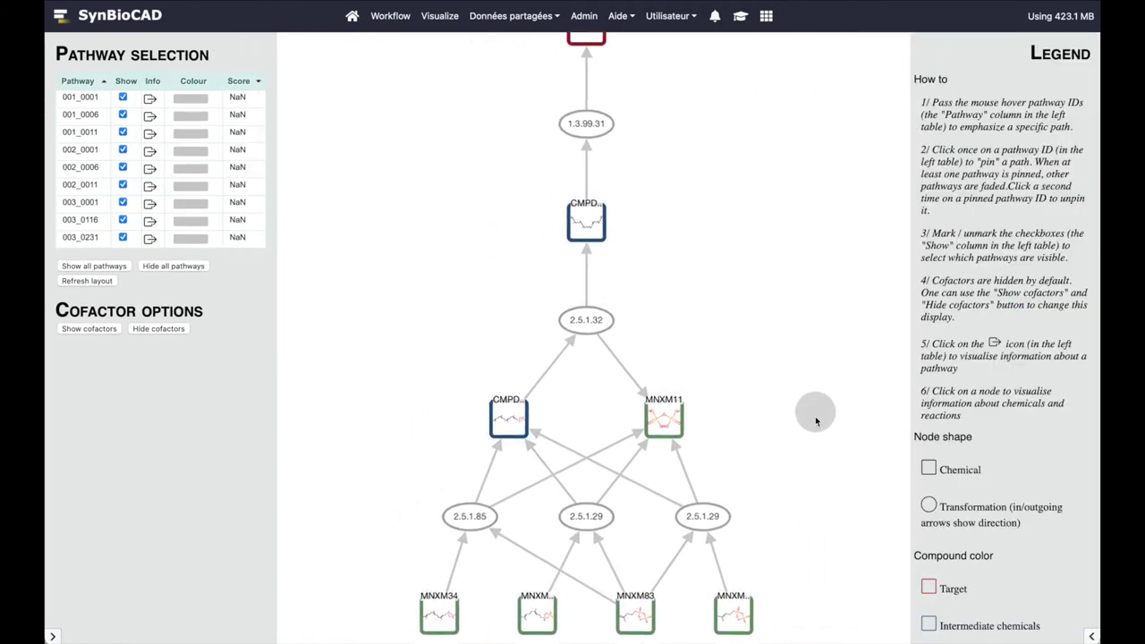
pyautogui.scroll(-2, 724, 315)
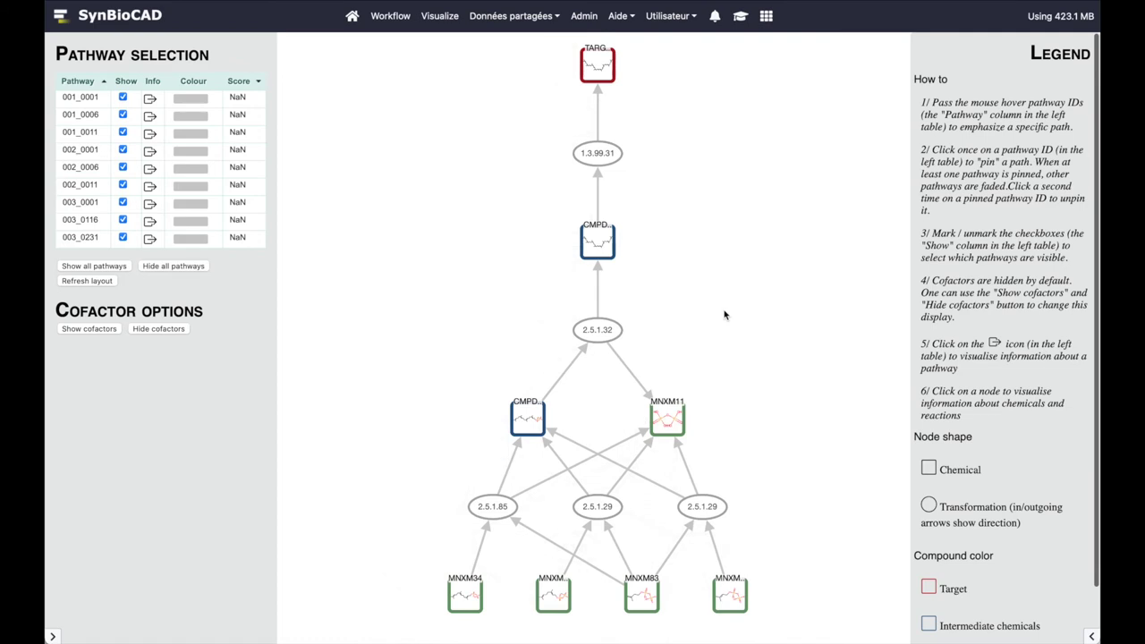
pyautogui.moveTo(691, 264); pyautogui.dragTo(679, 269)
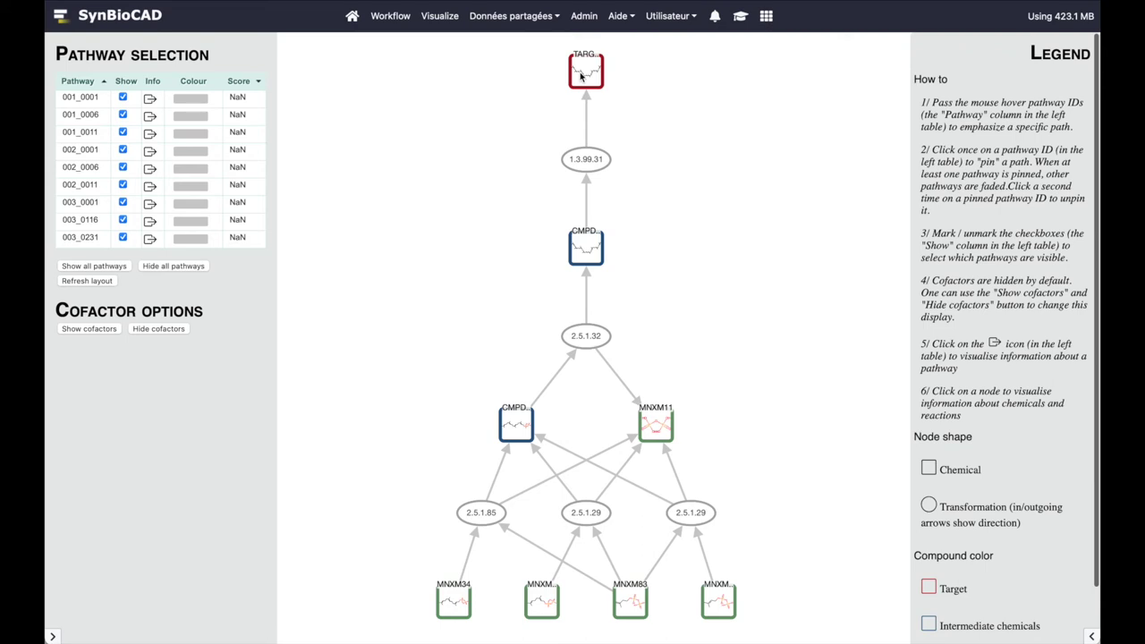
# Step: Show cofactors MNXM24, MNXM35 and MNXM36 and shift the graph up to fit them
pyautogui.click(89, 328)
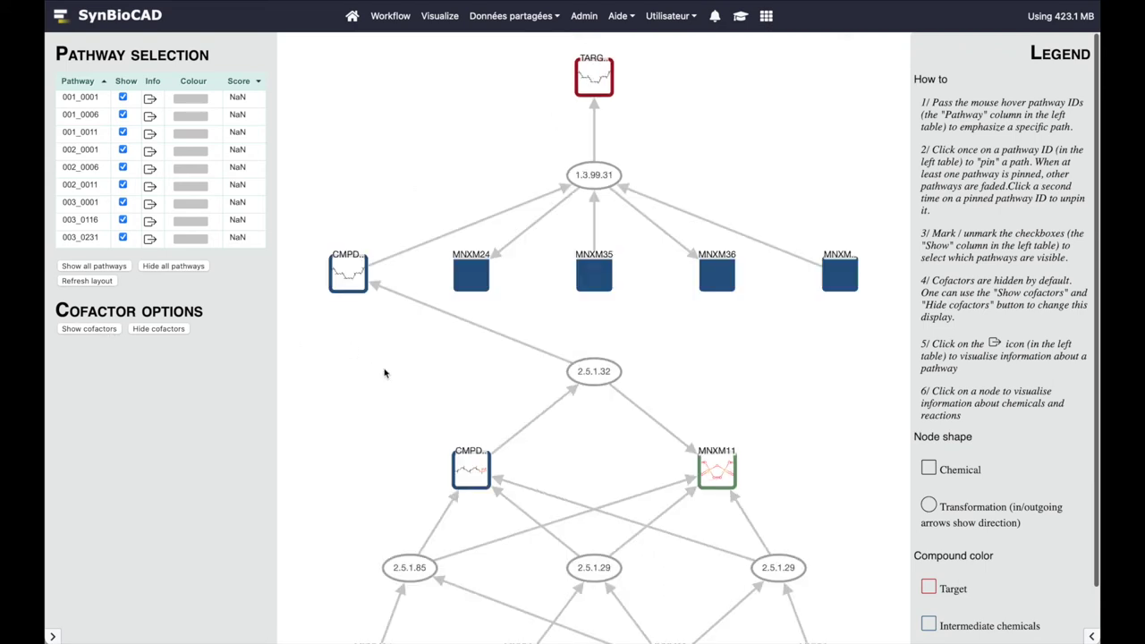
pyautogui.moveTo(384, 373); pyautogui.dragTo(403, 324)
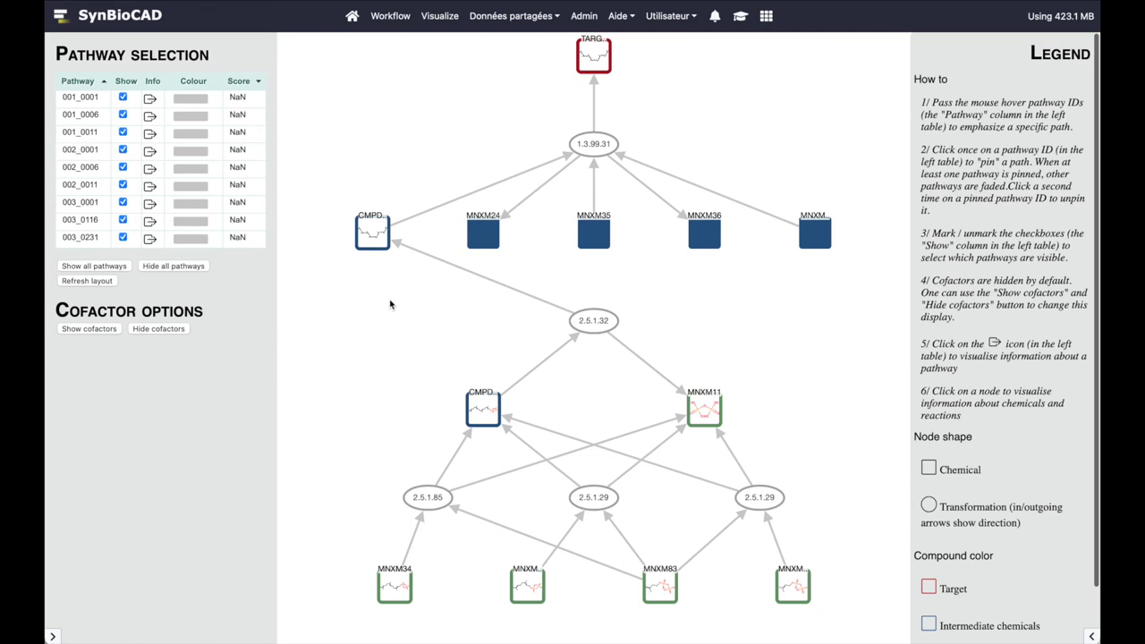
pyautogui.click(376, 235)
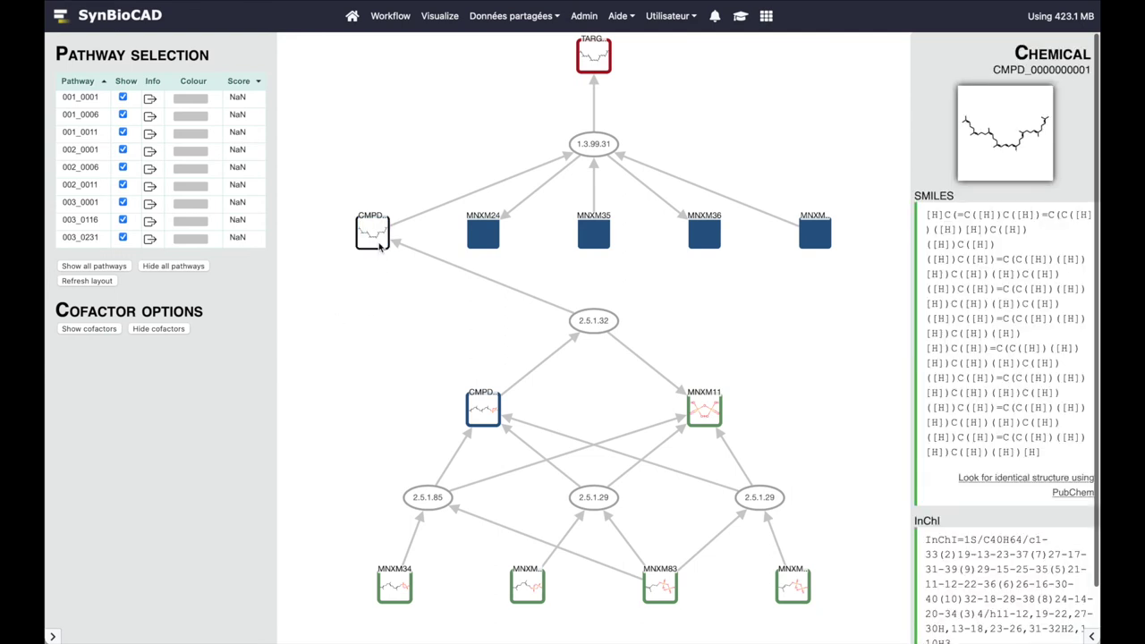
pyautogui.scroll(-5, 936, 125)
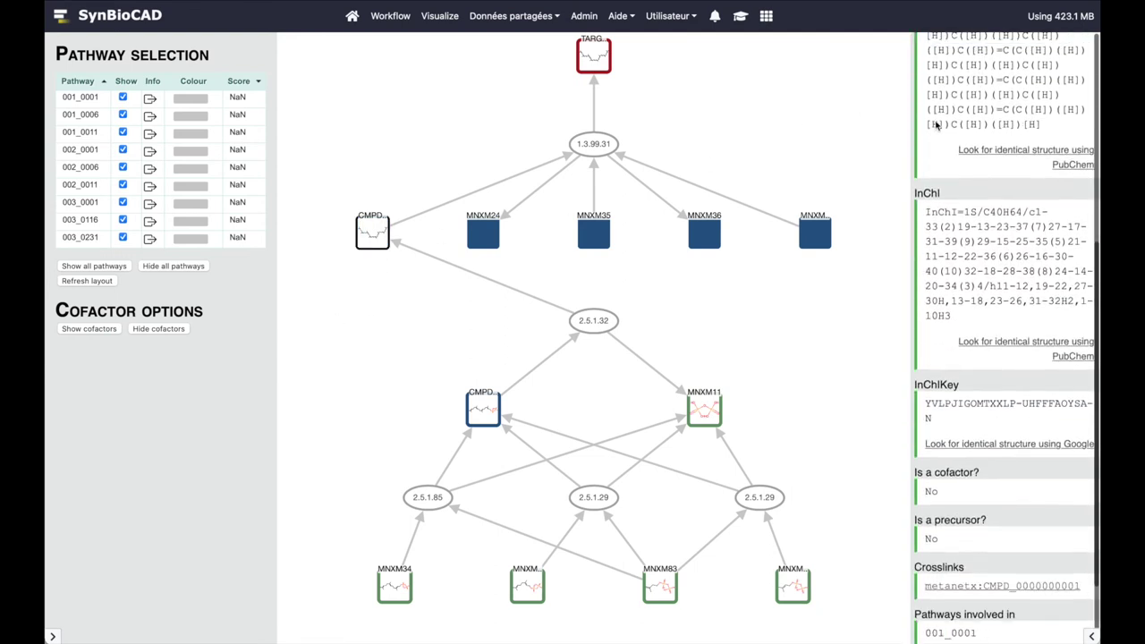
pyautogui.scroll(3, 930, 134)
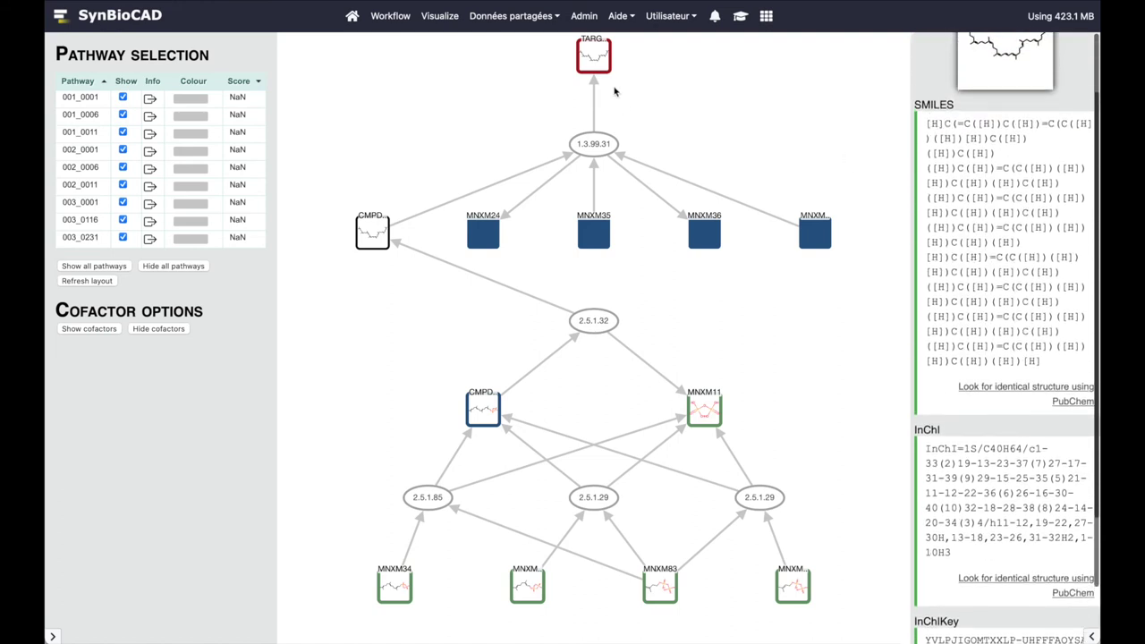
# Step: Inspect the target compound's structure, SMILES, InChI and InChIKey, then select reaction 2.5.1.32
pyautogui.click(599, 61)
pyautogui.scroll(-5, 963, 155)
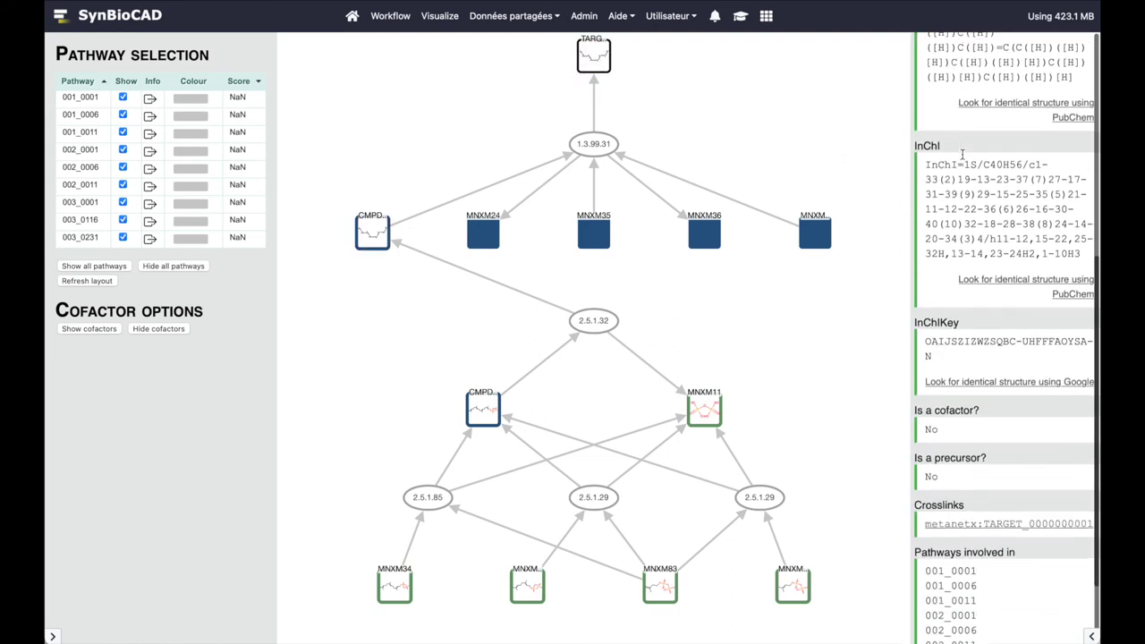
pyautogui.scroll(5, 962, 179)
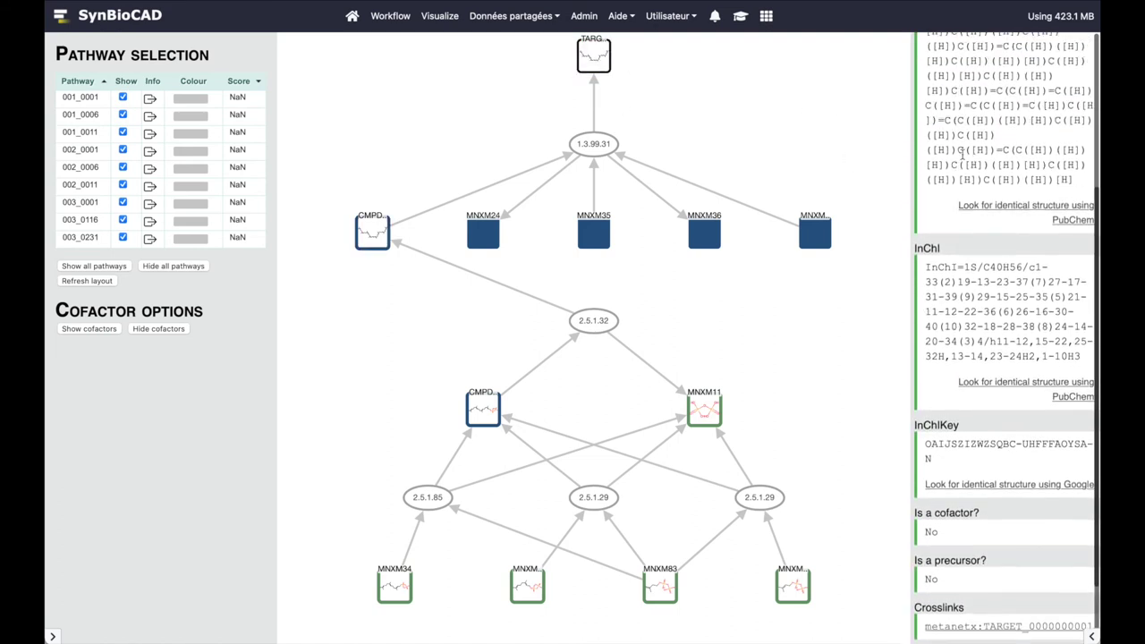
pyautogui.click(599, 327)
# Step: Scroll reaction 2.5.1.32's info to Enzyme selection and crosslink to Selenzyme's dehydrosqualene synthase candidates
pyautogui.scroll(2, 962, 217)
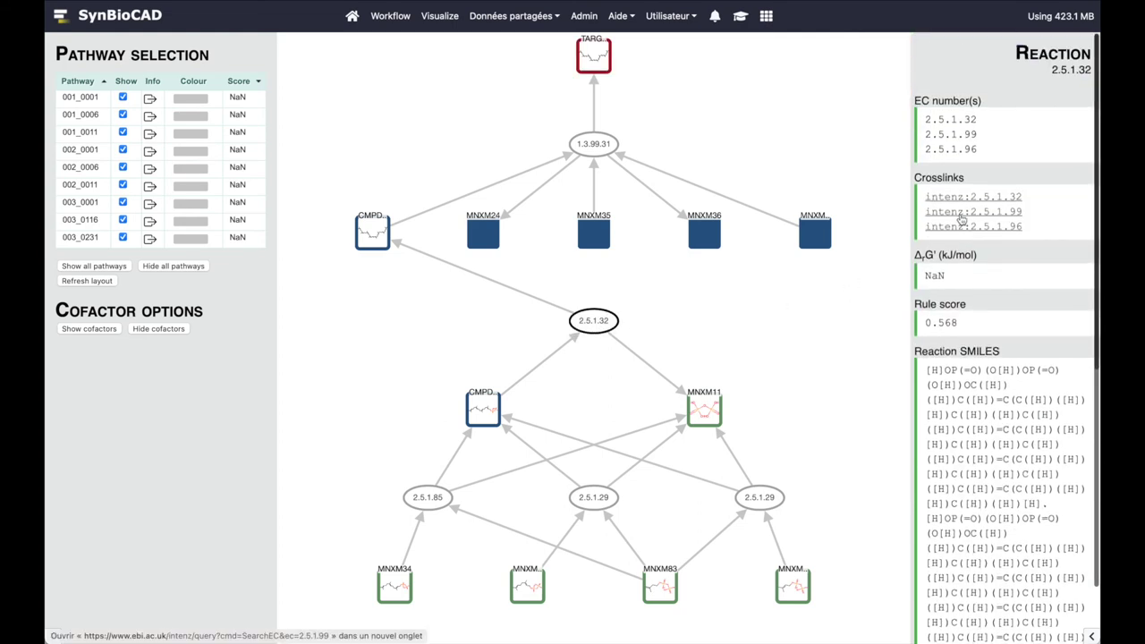
pyautogui.scroll(-5, 962, 217)
pyautogui.scroll(-5, 961, 219)
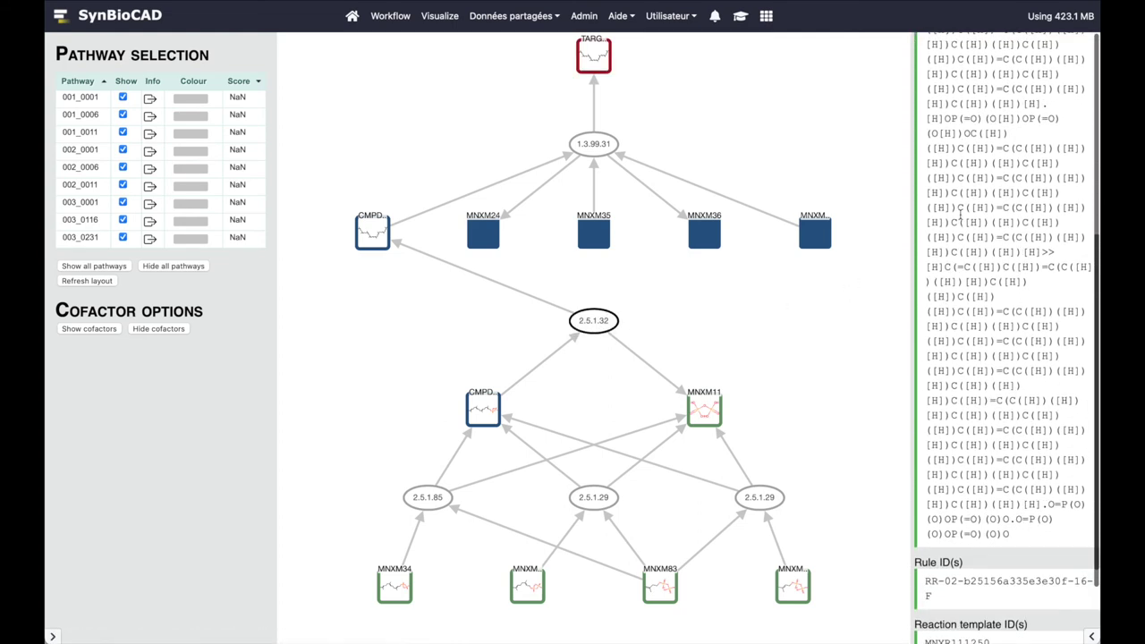
pyautogui.scroll(-2, 962, 214)
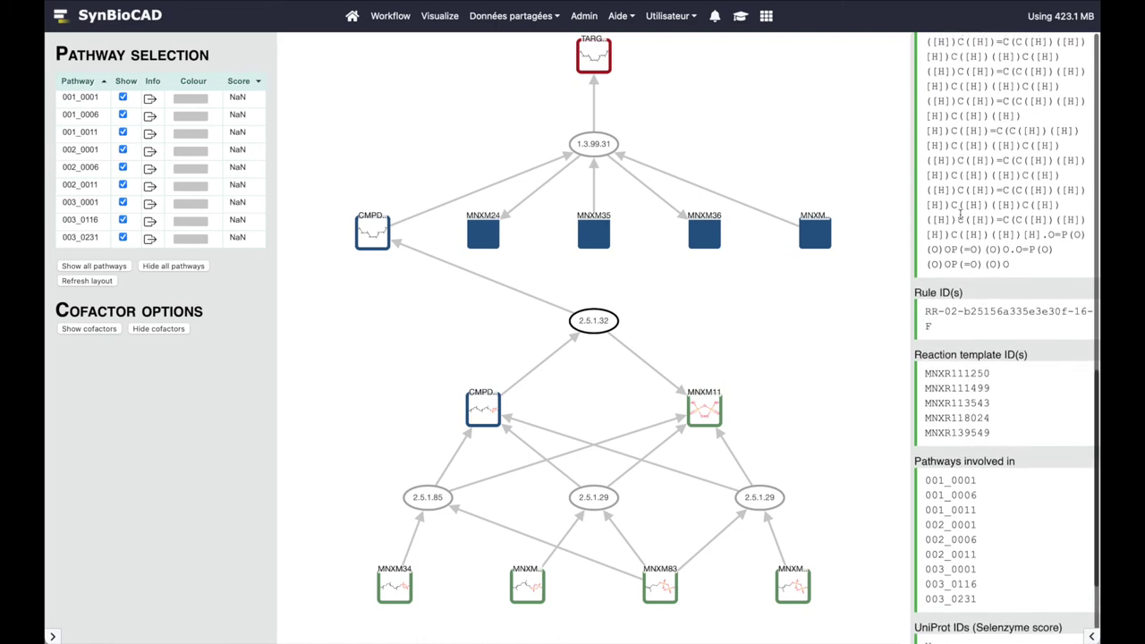
pyautogui.scroll(-2, 961, 215)
pyautogui.scroll(5, 961, 215)
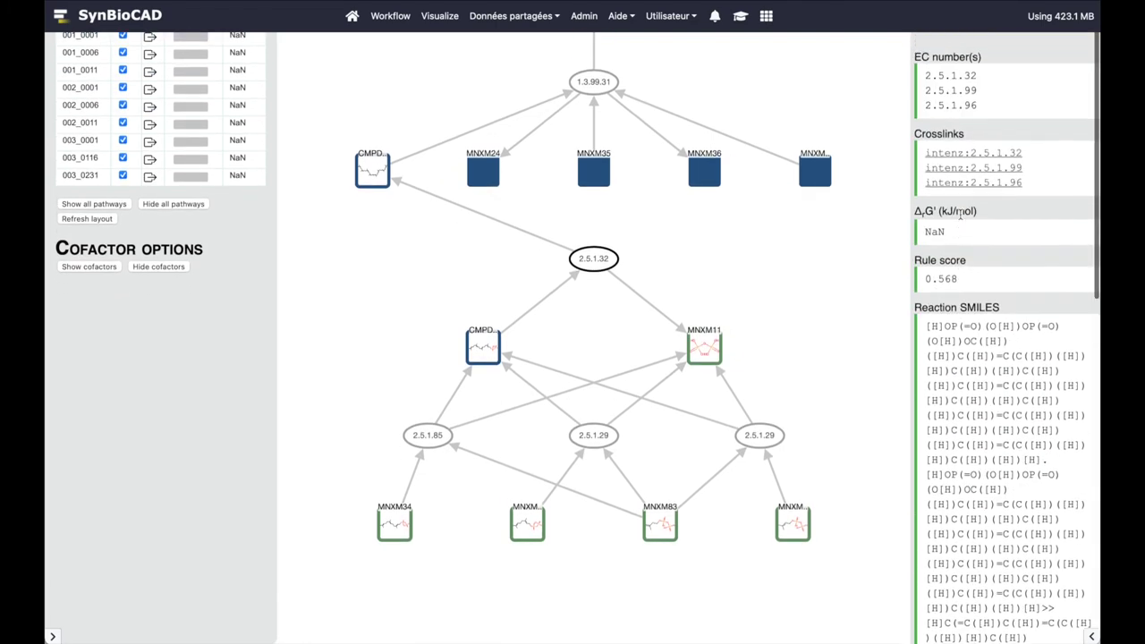
pyautogui.scroll(2, 812, 262)
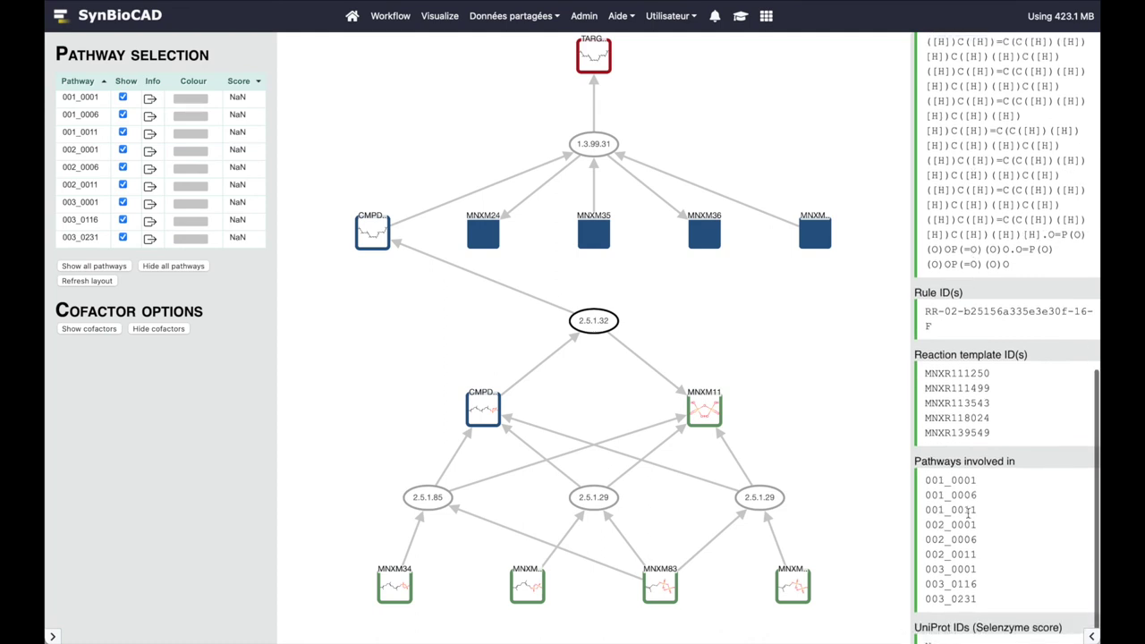
pyautogui.scroll(-2, 967, 511)
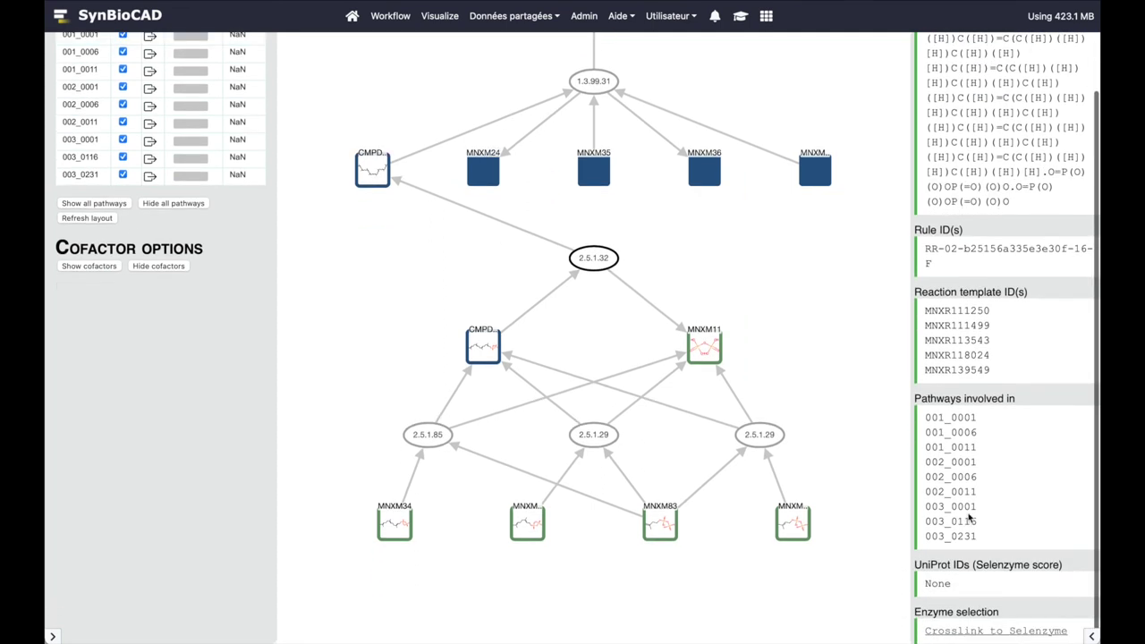
pyautogui.click(974, 632)
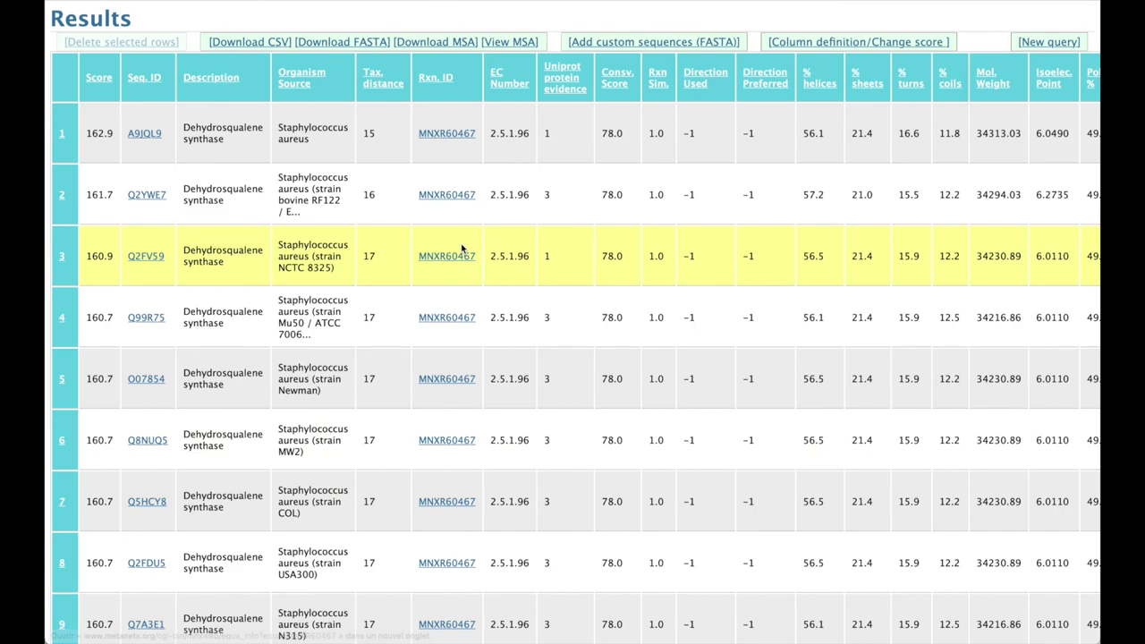